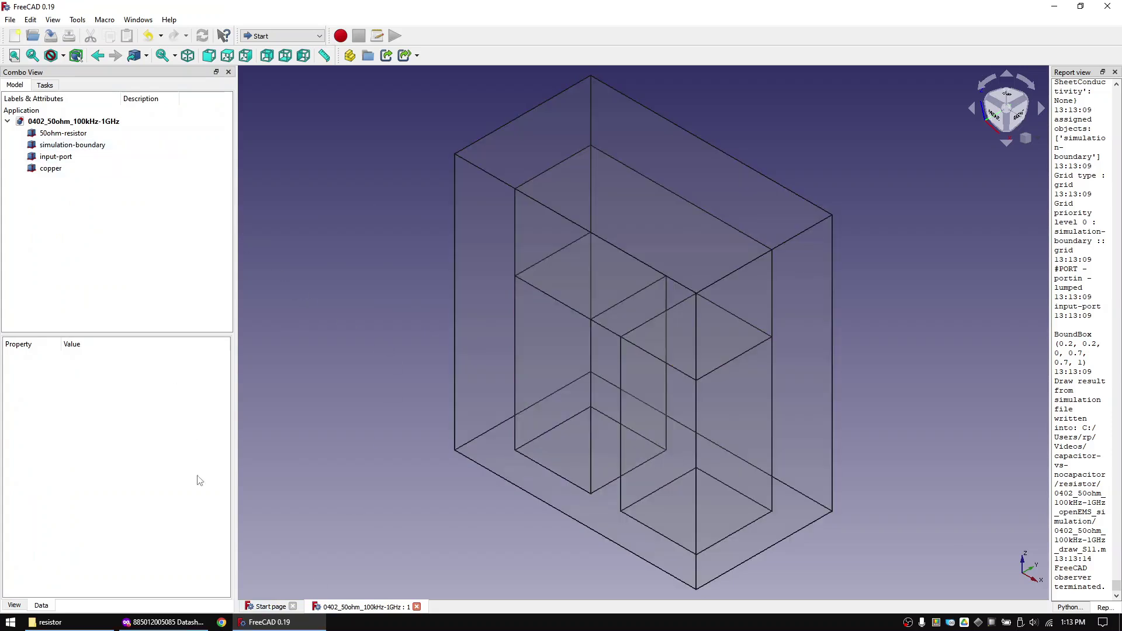
Check the capacitor datasheet, then launch the FreeCAD-OpenEMS-Export macro from recent macros
click(186, 623)
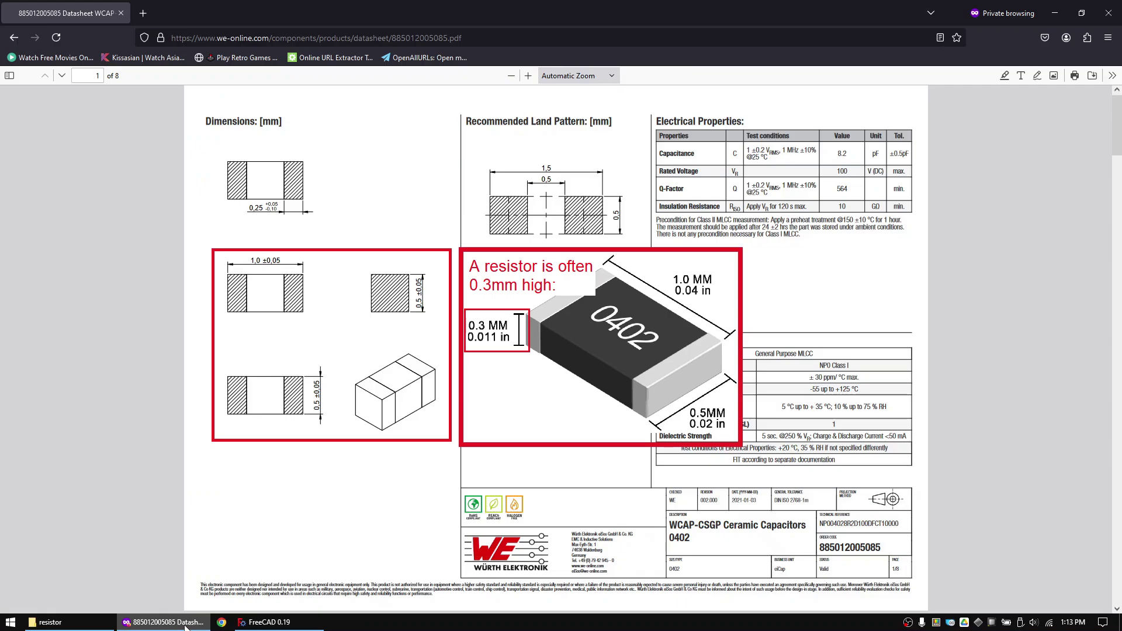
click(263, 621)
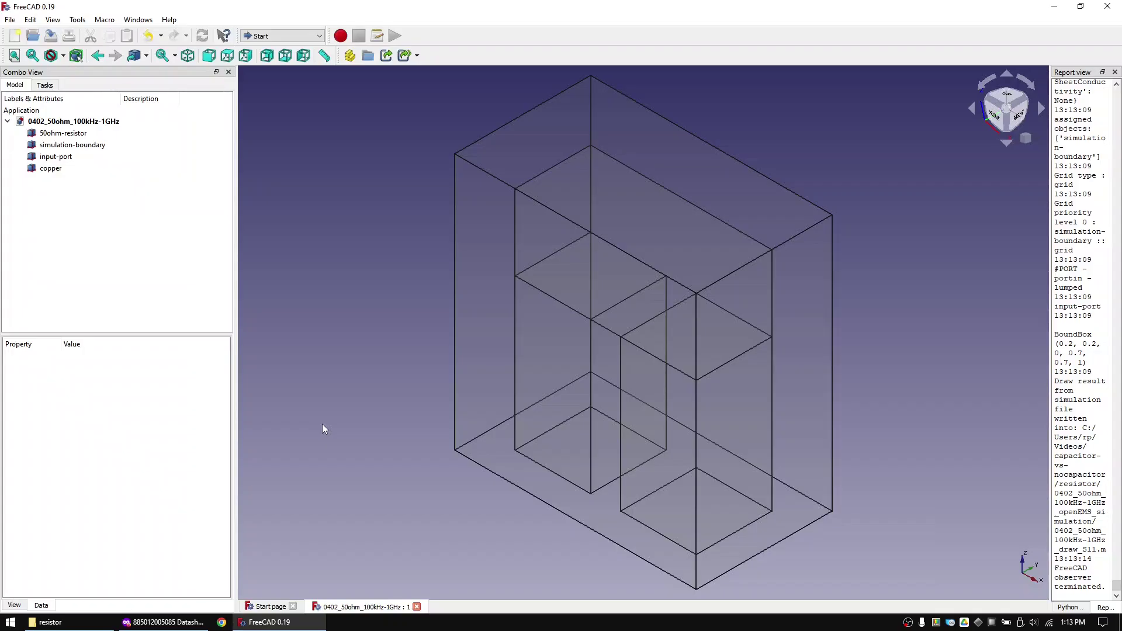
click(104, 20)
mouse_move(164, 72)
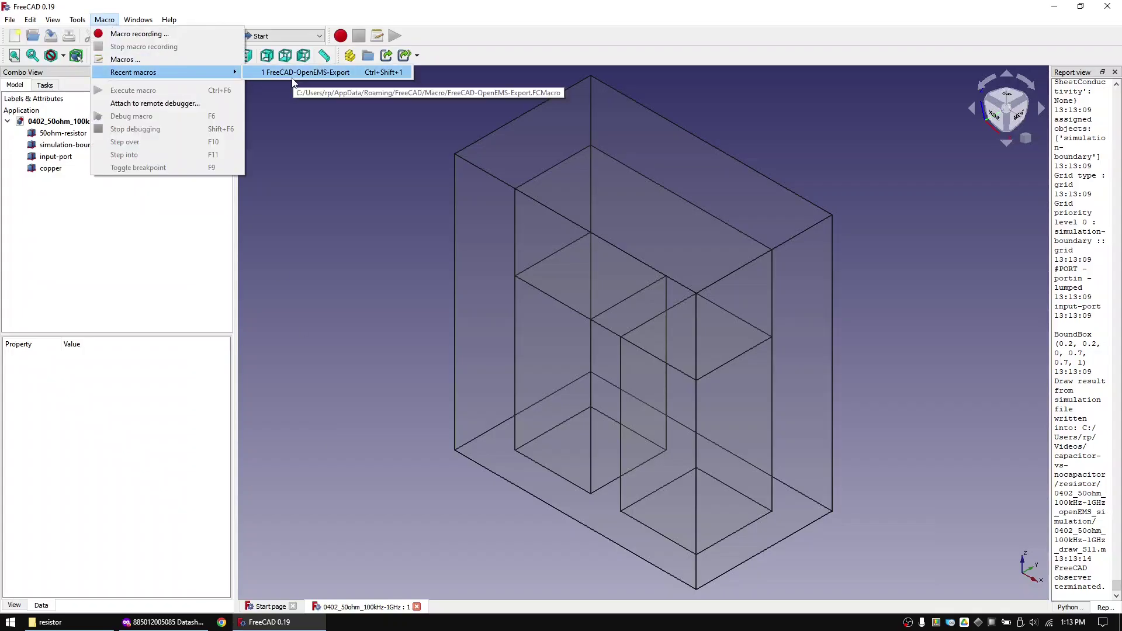
click(291, 74)
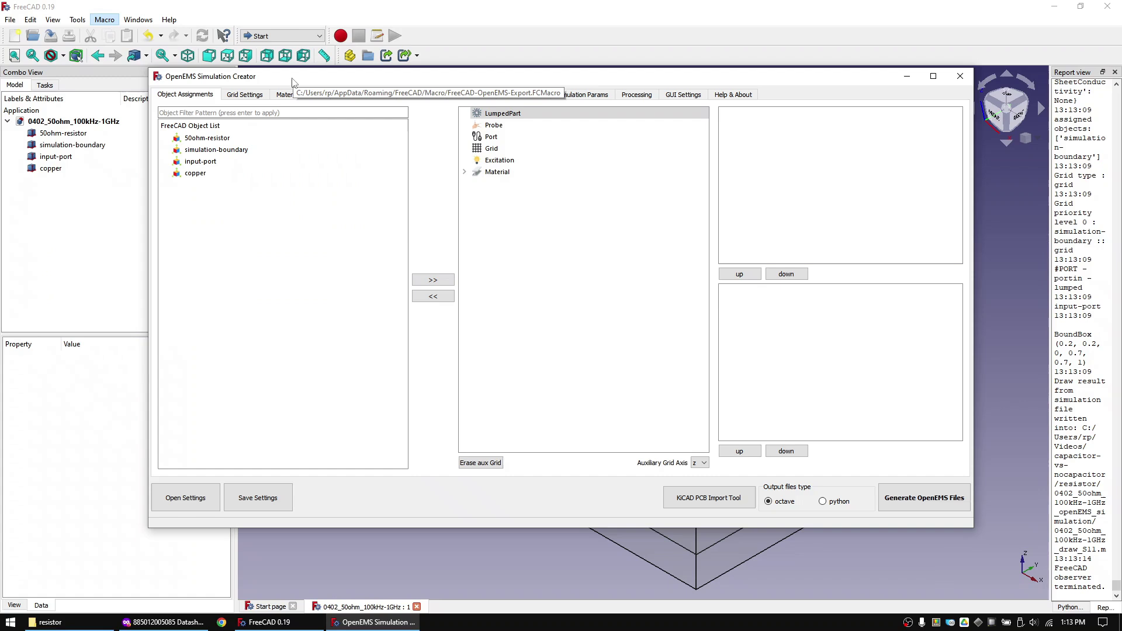
Load the 0402_50ohm_100kHz-1GHz.ini settings and review the 0.1 mm fixed grid spacing
click(198, 494)
double_click(252, 102)
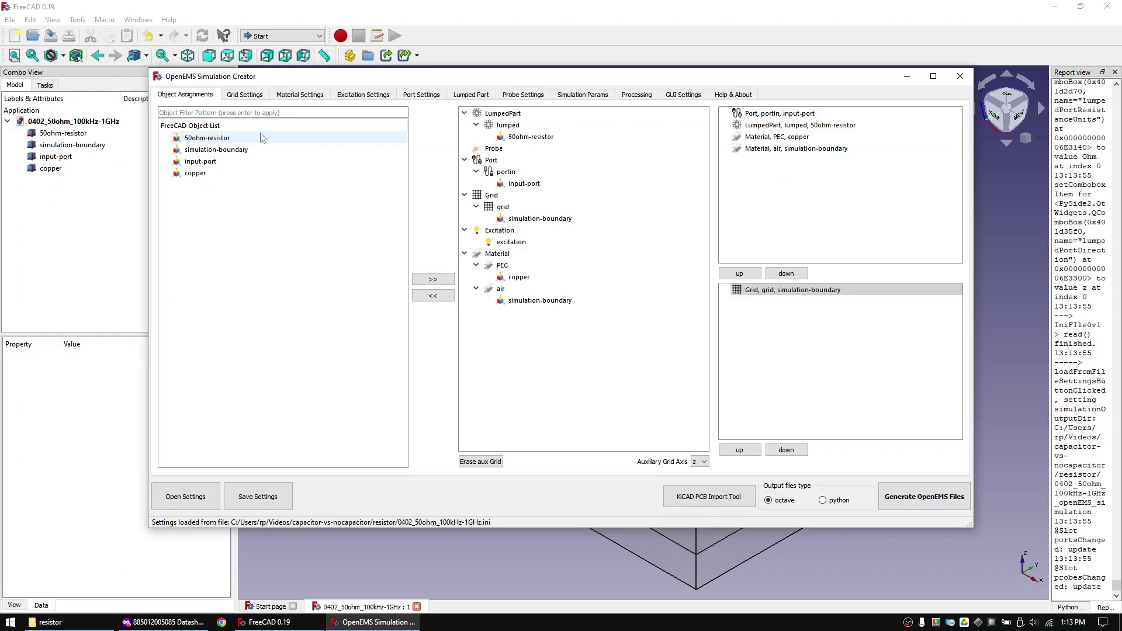
click(246, 95)
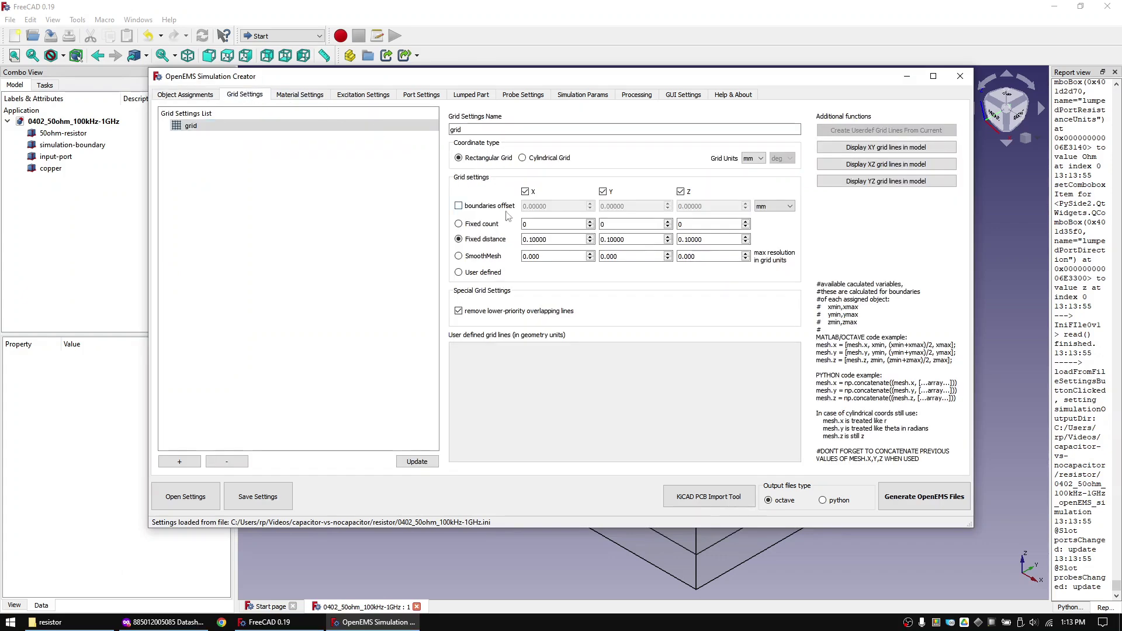
Review the PEC material, excitation, port, lumped part, probe and simulation parameter settings, ending on Processing
click(312, 96)
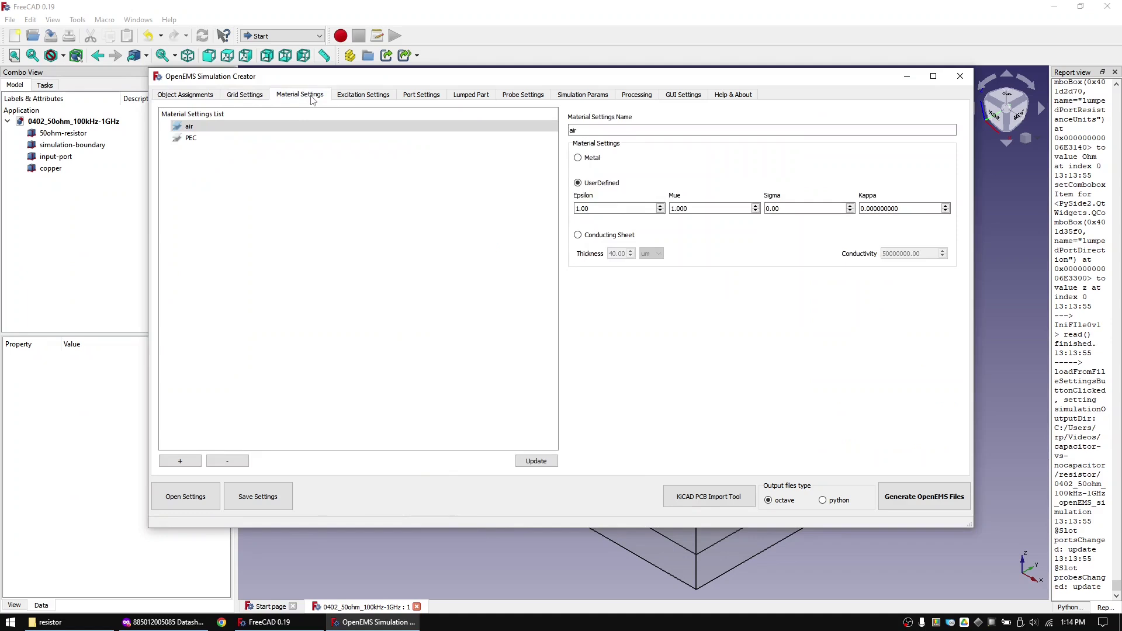
click(210, 137)
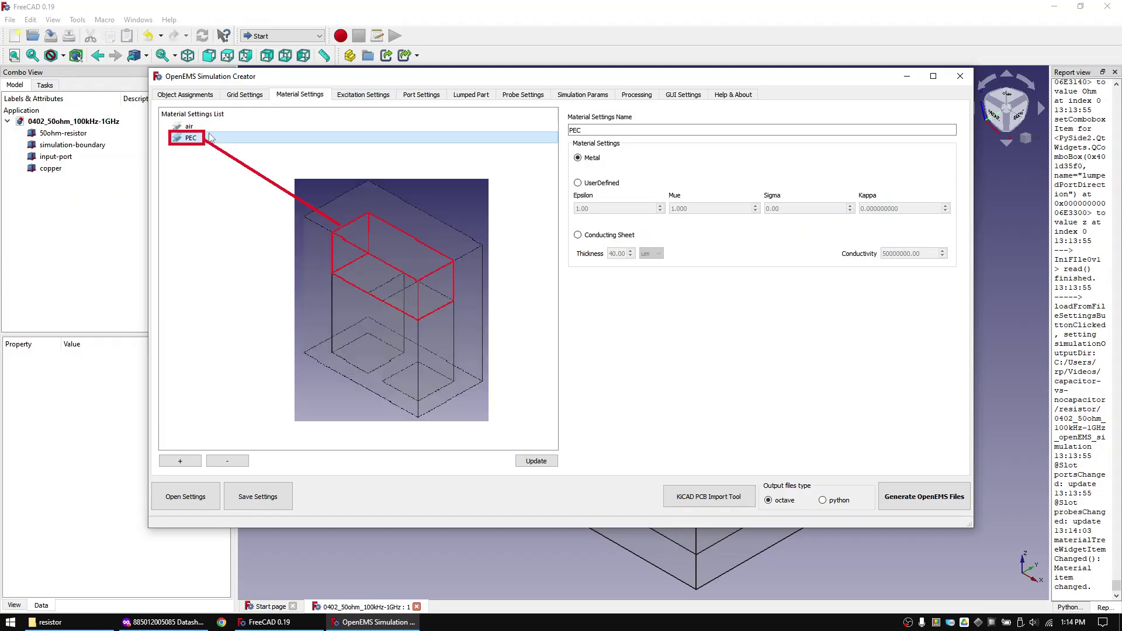
click(381, 96)
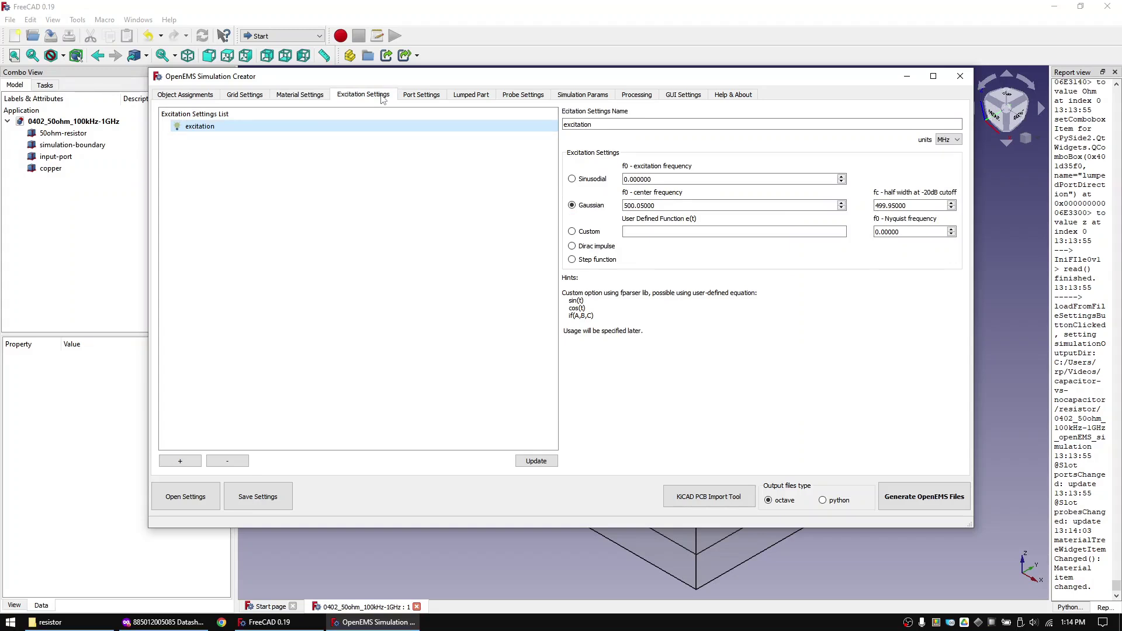
click(434, 95)
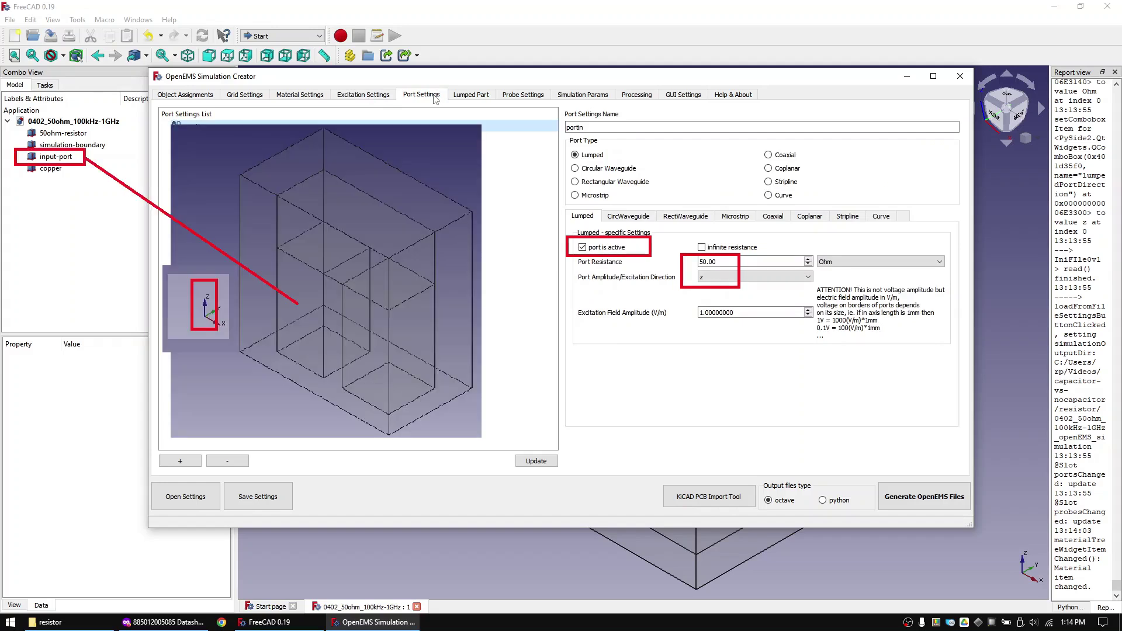
click(474, 95)
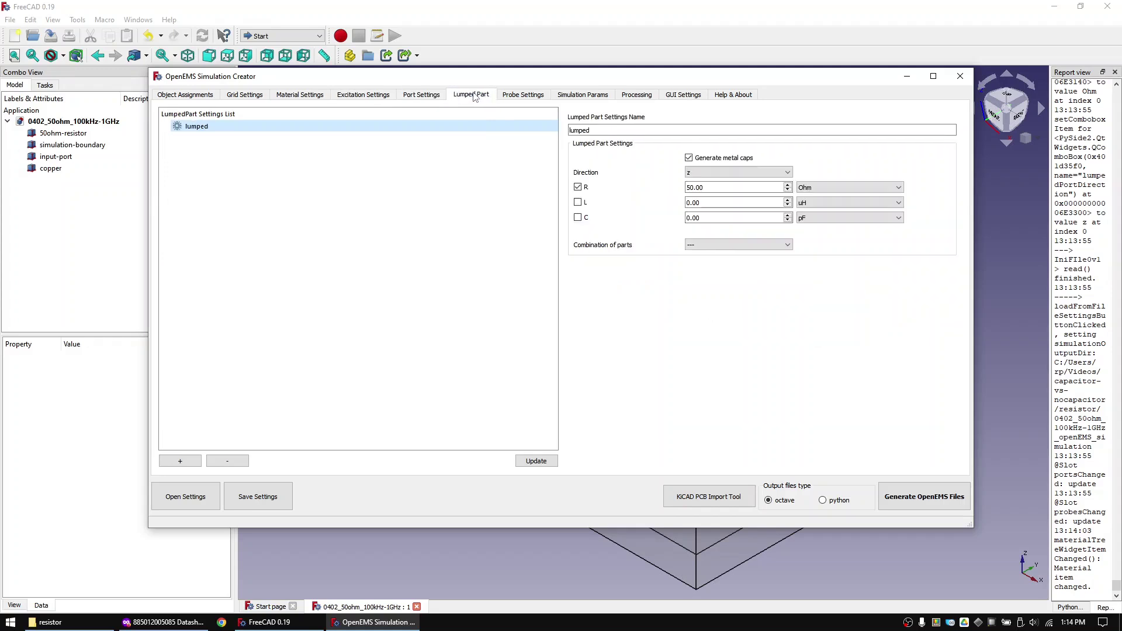
click(528, 98)
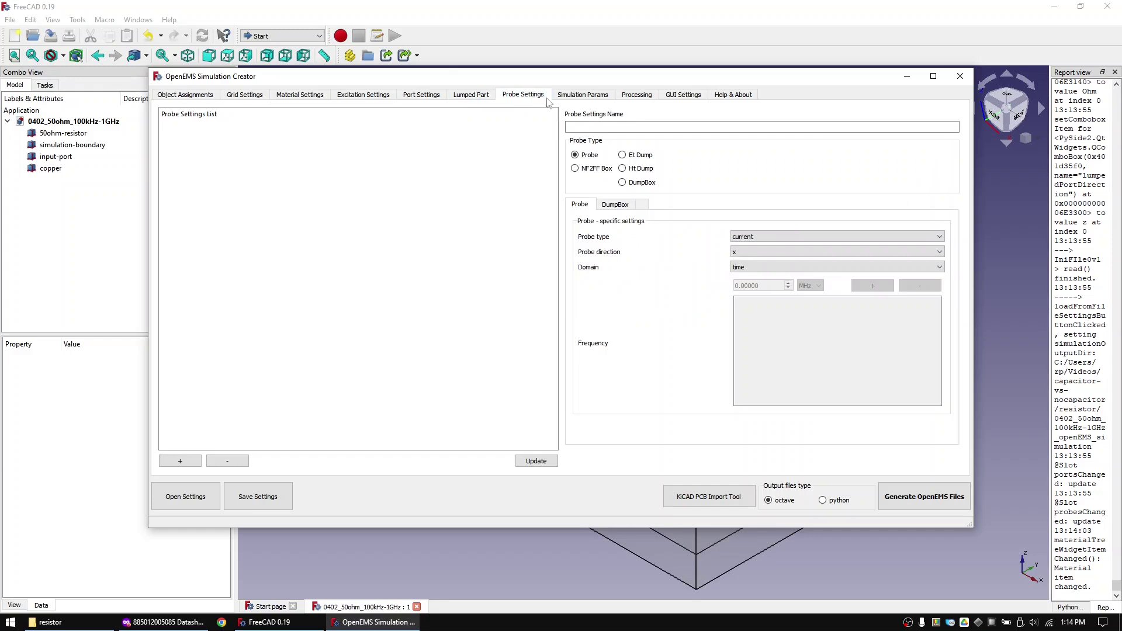
click(568, 98)
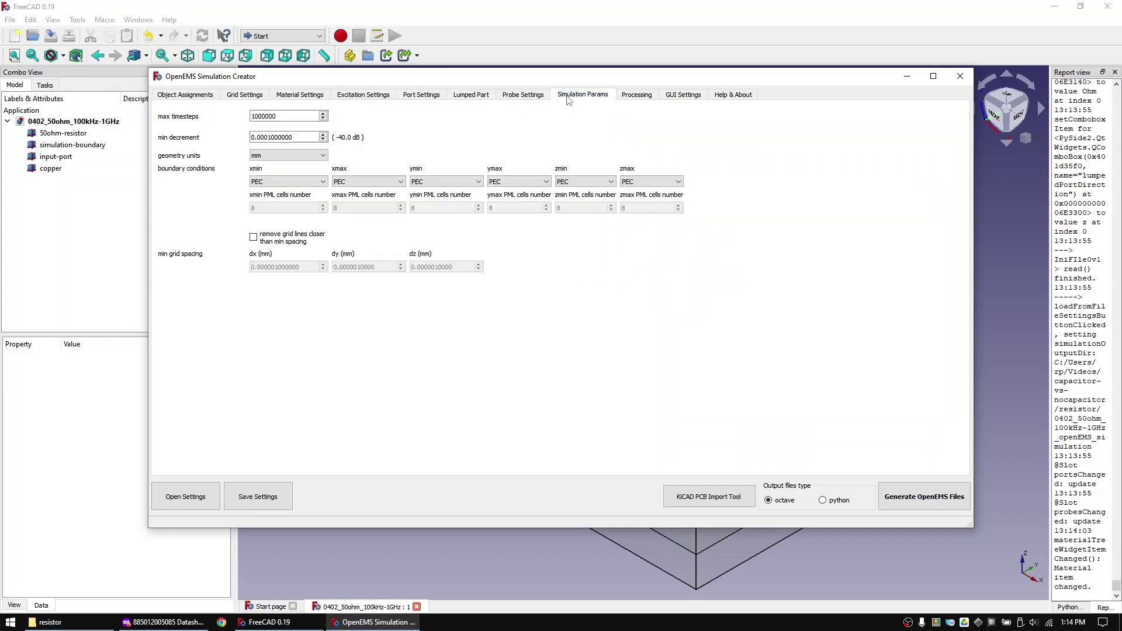
click(637, 97)
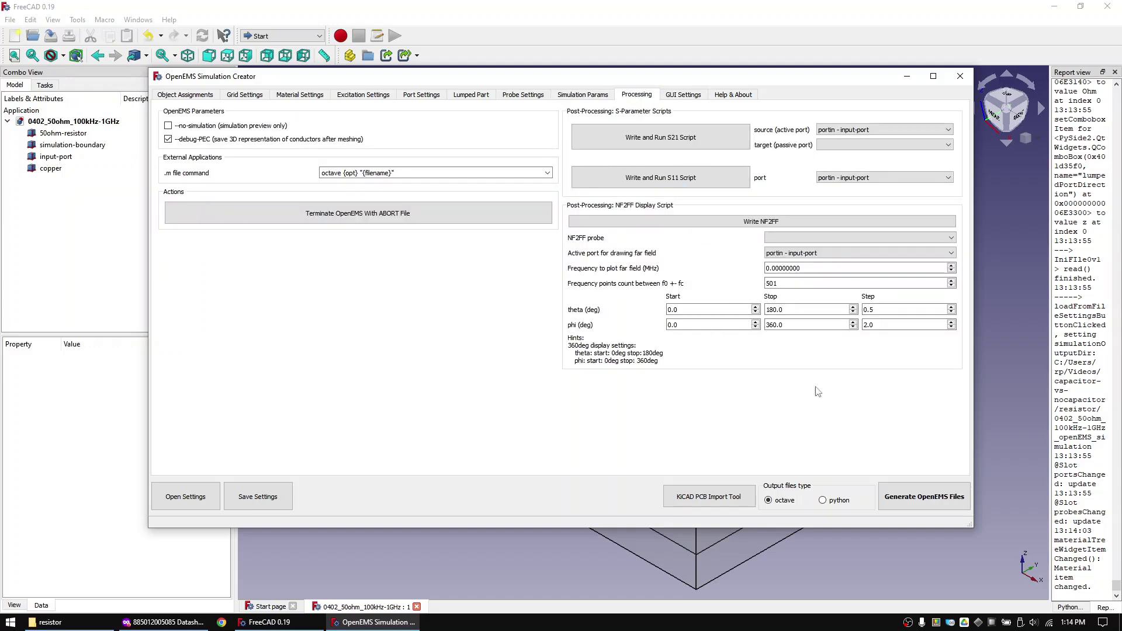
Generate the OpenEMS simulation script and the S11 script, then open the openEMS simulation folder
click(915, 508)
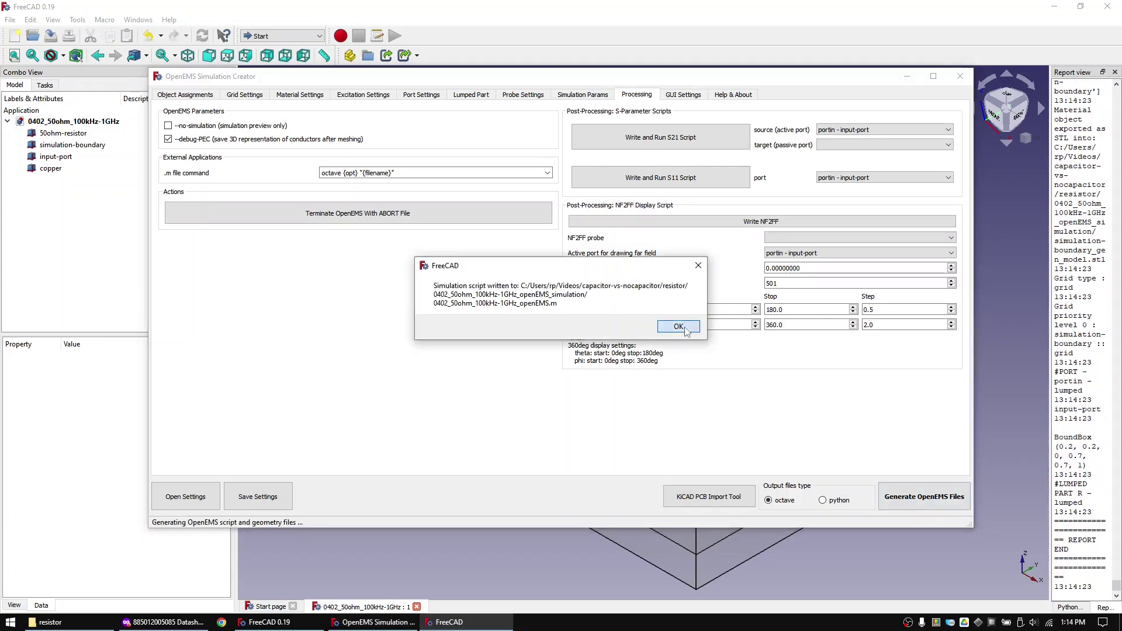
click(666, 332)
click(695, 183)
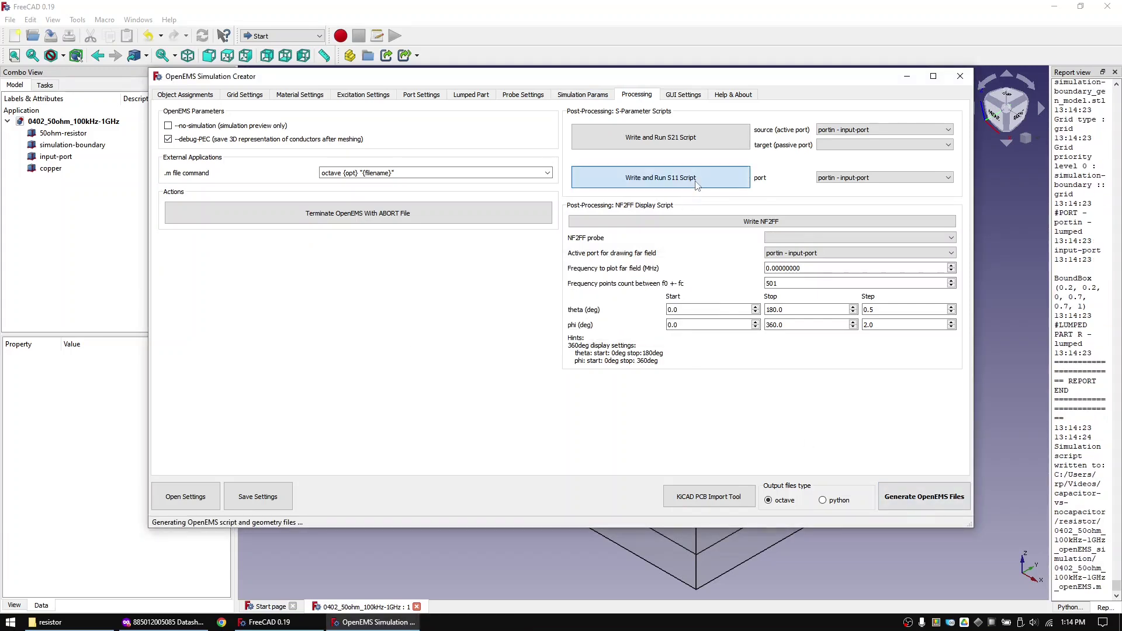
click(576, 318)
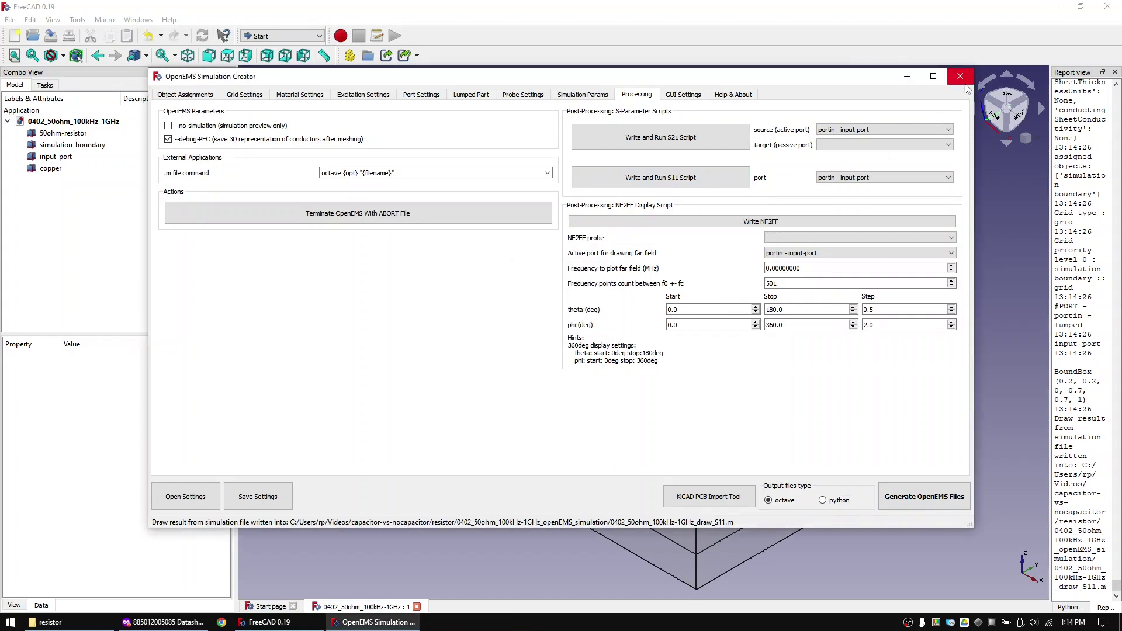
click(50, 622)
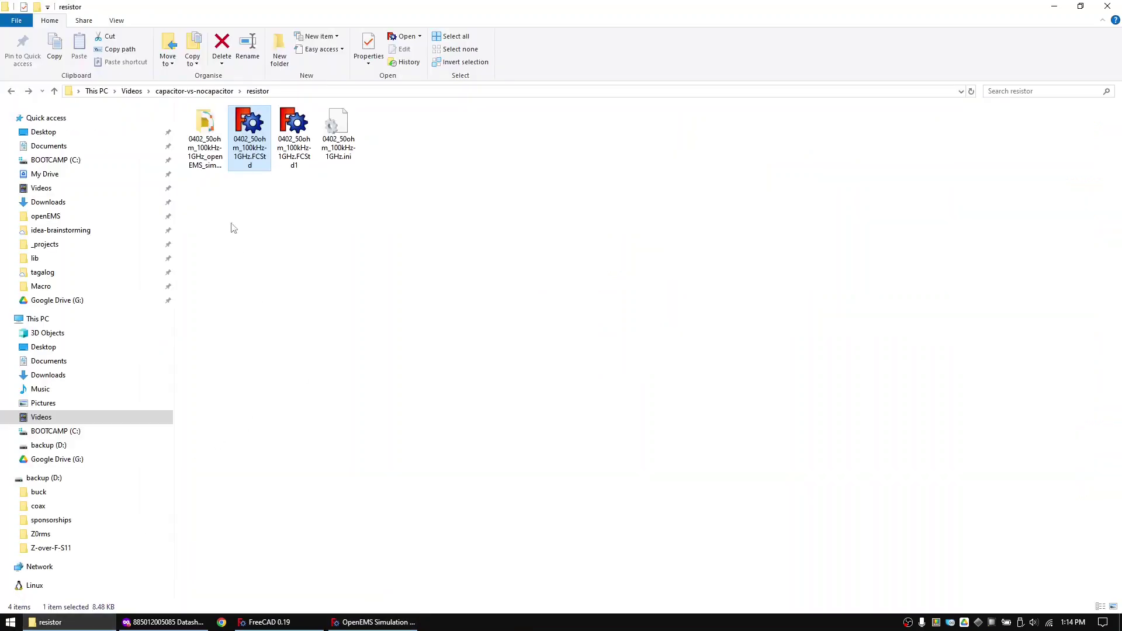
double_click(210, 150)
Run the openEMS.m simulation script in Octave, answering yes to clear the old output
double_click(294, 132)
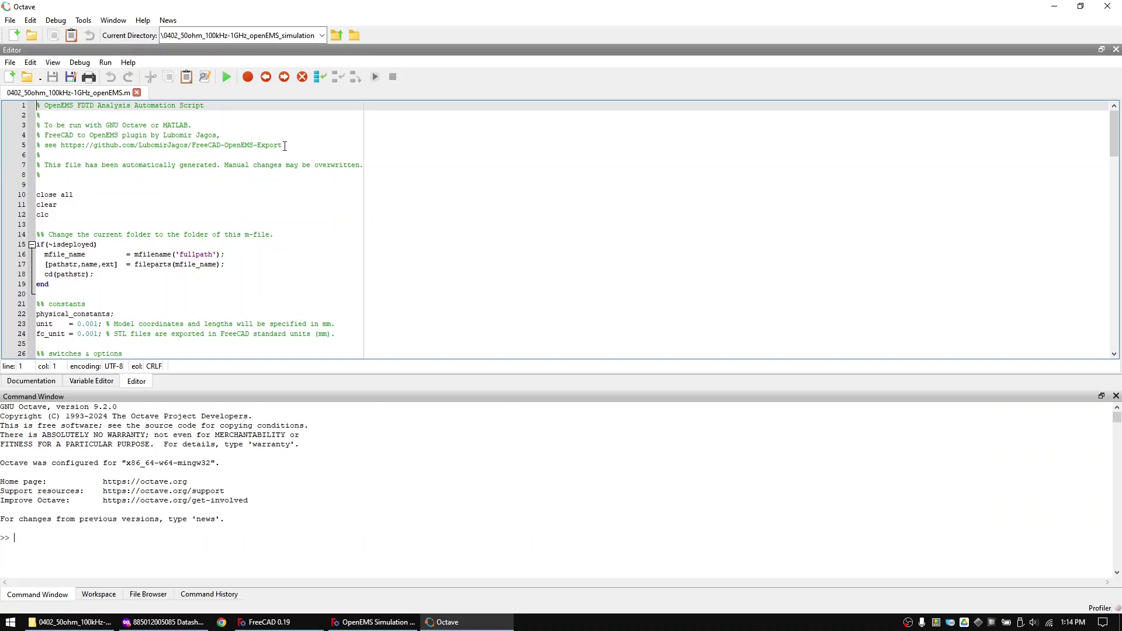
click(225, 78)
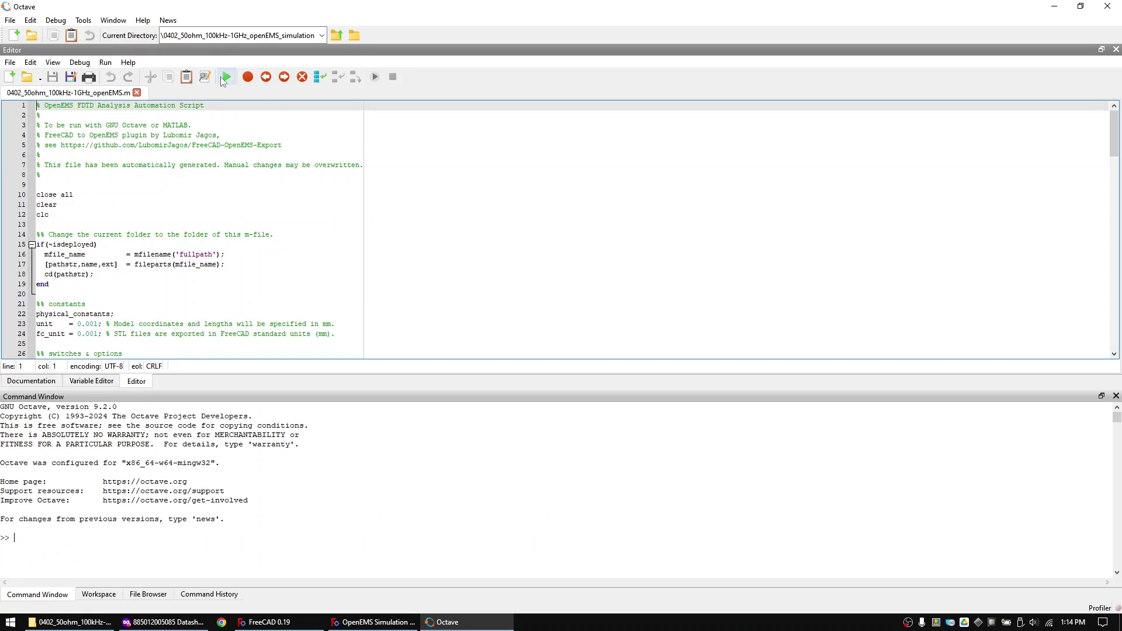
click(377, 469)
text(yes)
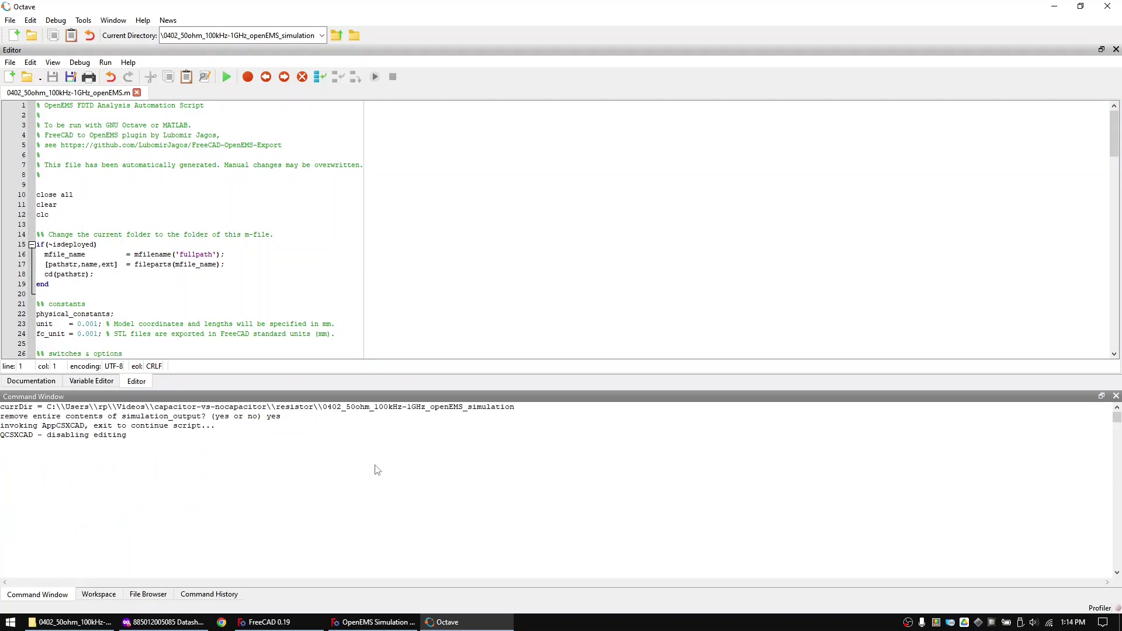
Inspect and close the AppCSXCAD mesh preview, then open 0402_50ohm_100kHz-1GHz_draw_S11.m in Octave
drag(619, 218, 561, 222)
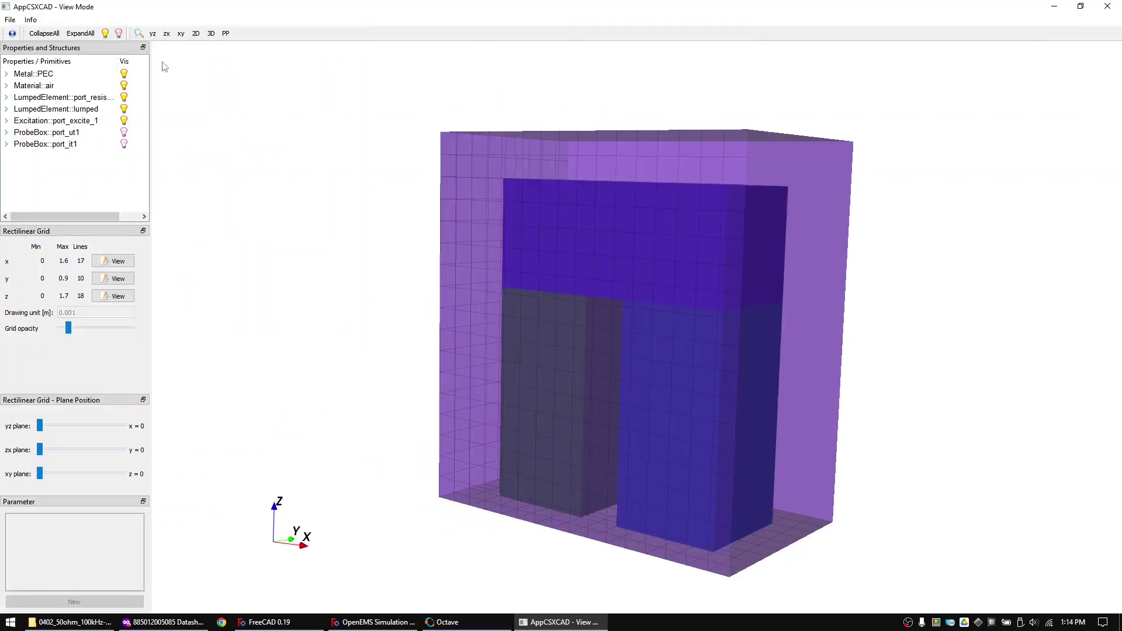
click(97, 74)
click(97, 85)
click(97, 97)
click(97, 109)
click(97, 121)
key(alt+F4)
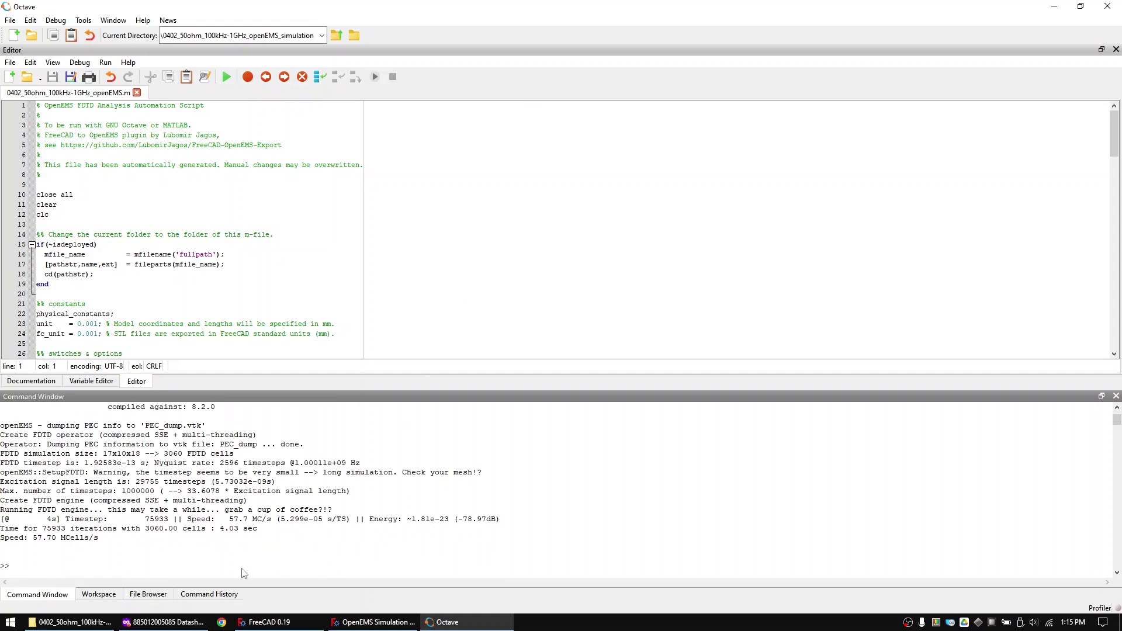
click(102, 622)
double_click(245, 150)
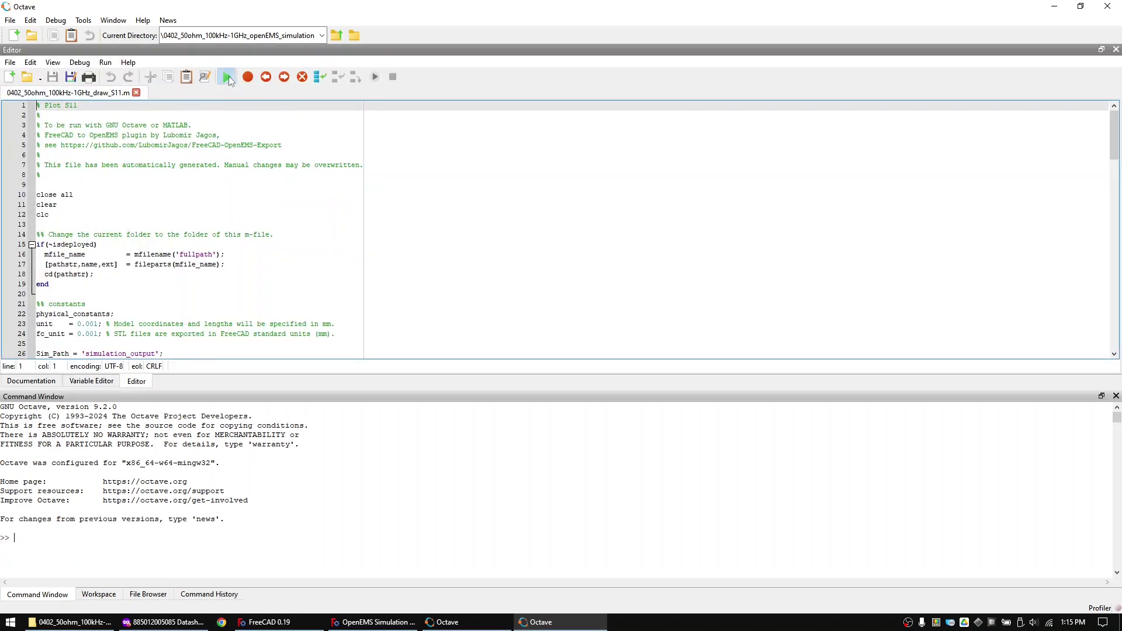
Run draw_S11.m, compare the 50 Ohm feed point impedance and S11 plots, then close both figures
click(229, 76)
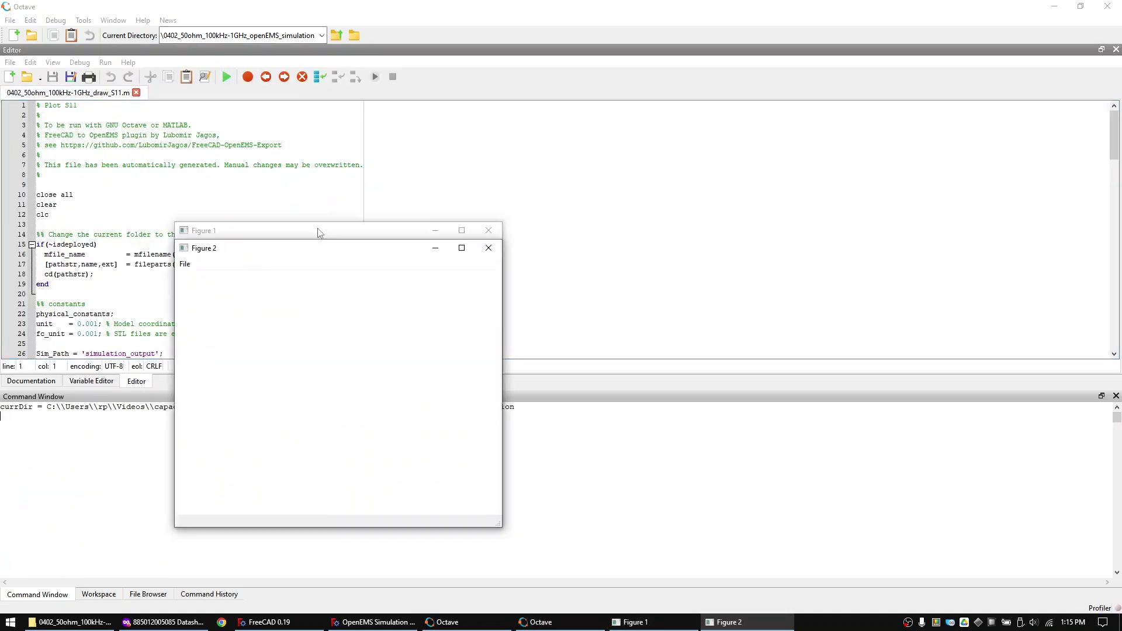
mouse_move(317, 233)
mouse_down()
mouse_move(698, 263)
mouse_move(664, 232)
mouse_up()
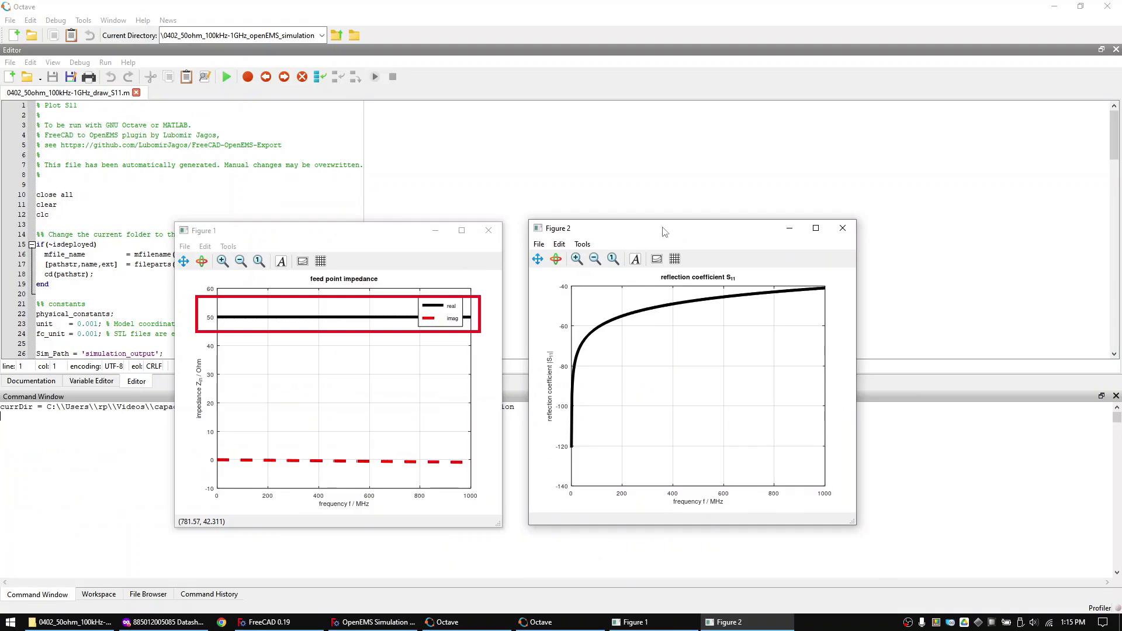
click(488, 231)
click(842, 228)
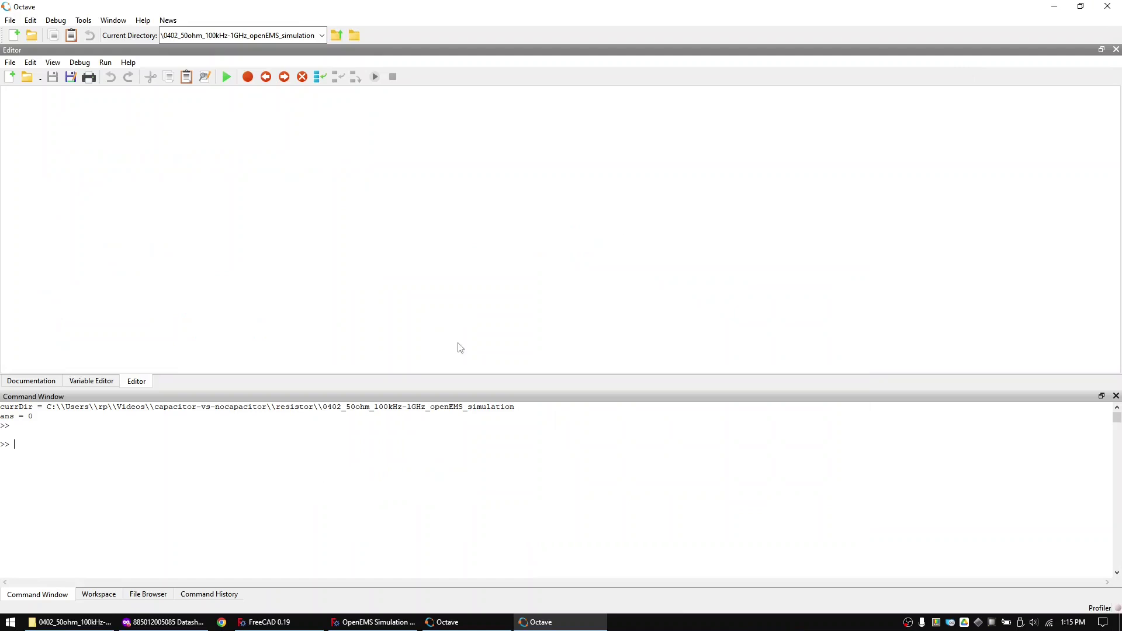
click(72, 623)
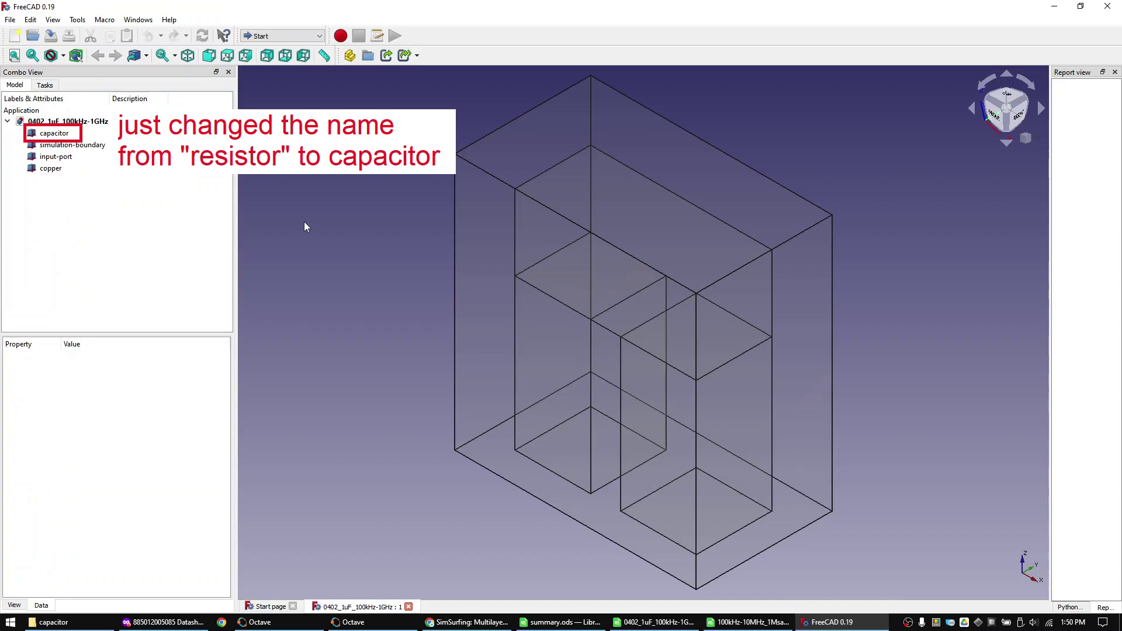
Check the SimSurfing 1 uF impedance curve, then relaunch the OpenEMS simulation creator in FreeCAD
click(470, 622)
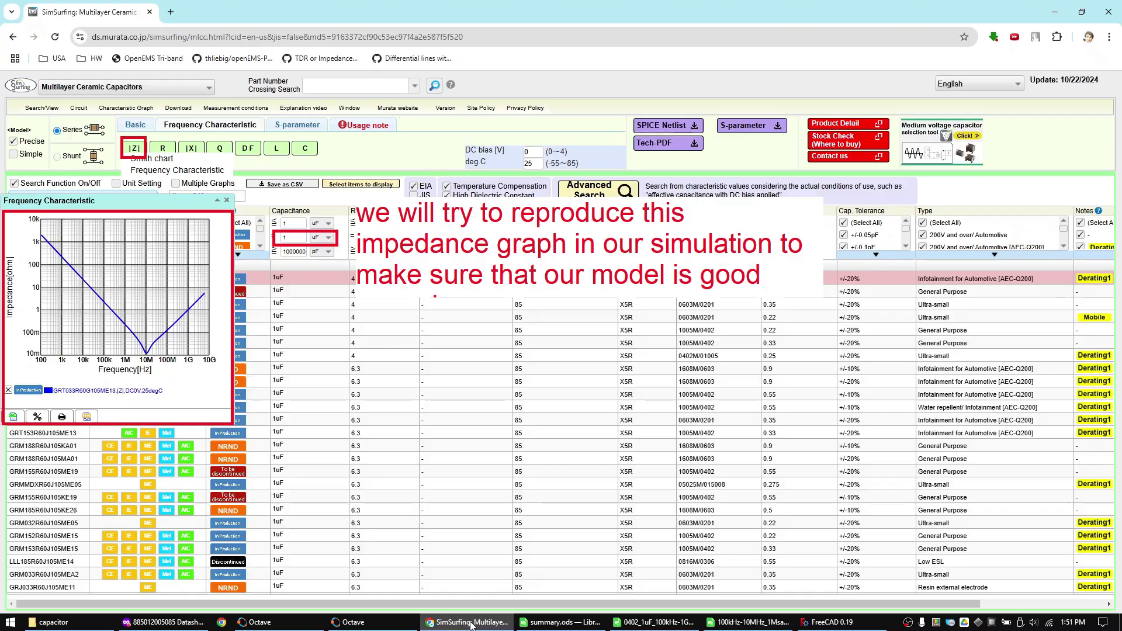
click(470, 623)
click(105, 19)
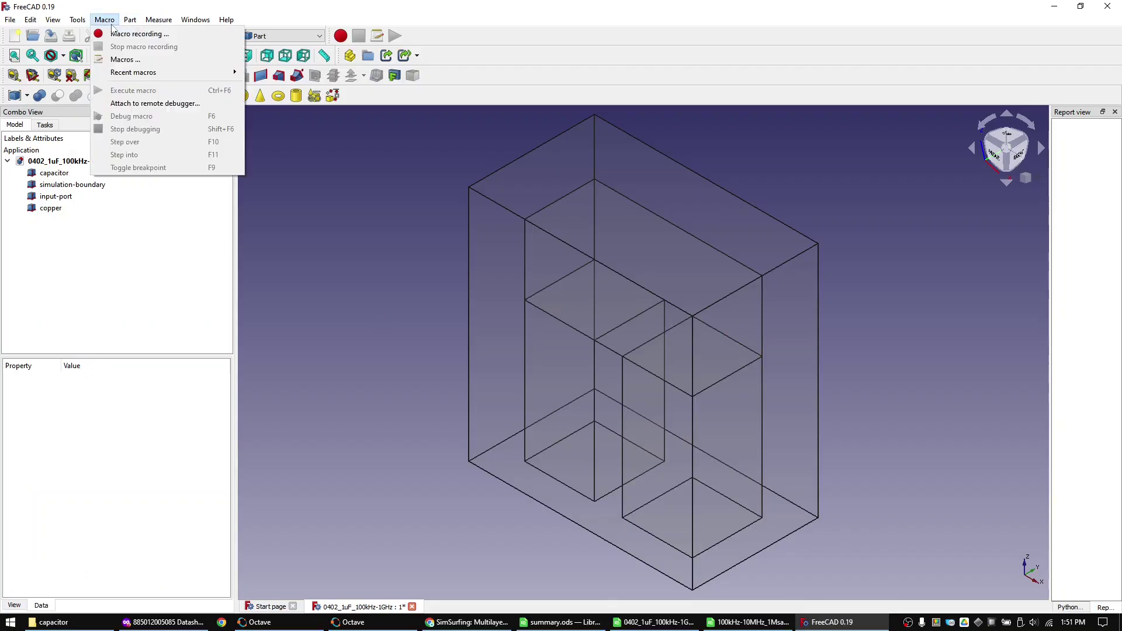
mouse_move(146, 76)
click(327, 72)
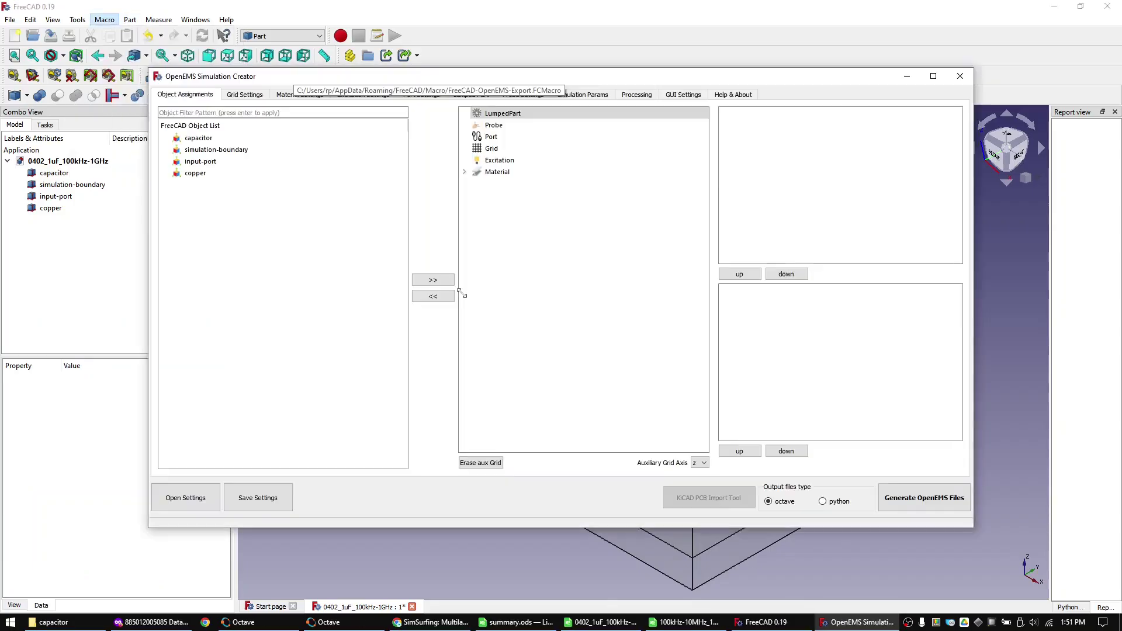
Load the capacitor's saved .ini settings and confirm the 1.00 uF lumped part
click(191, 495)
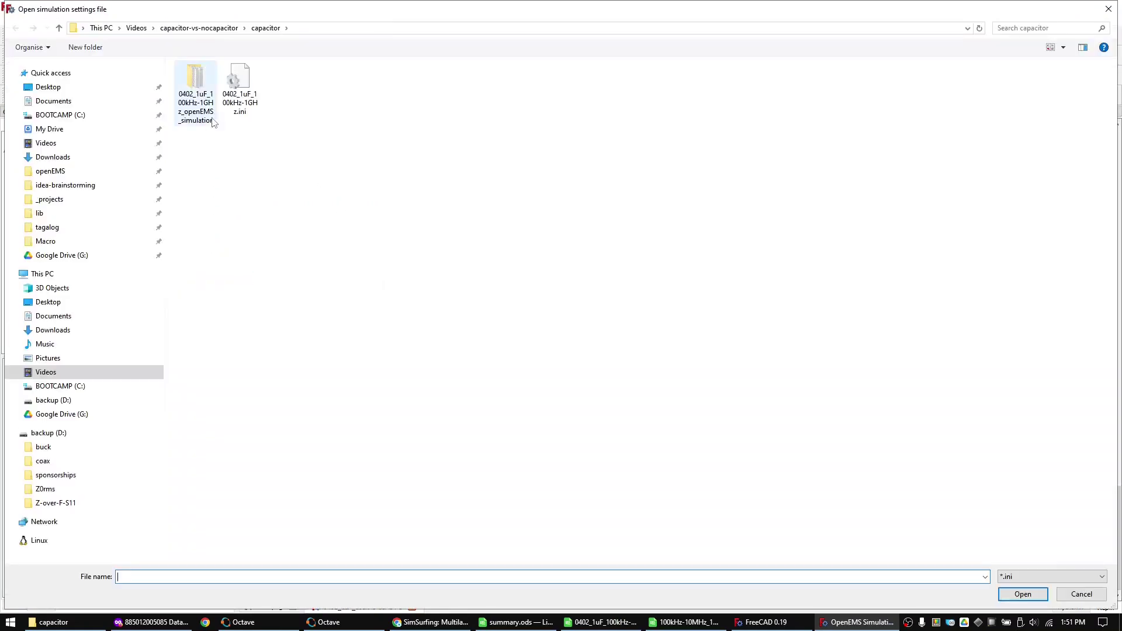
double_click(240, 87)
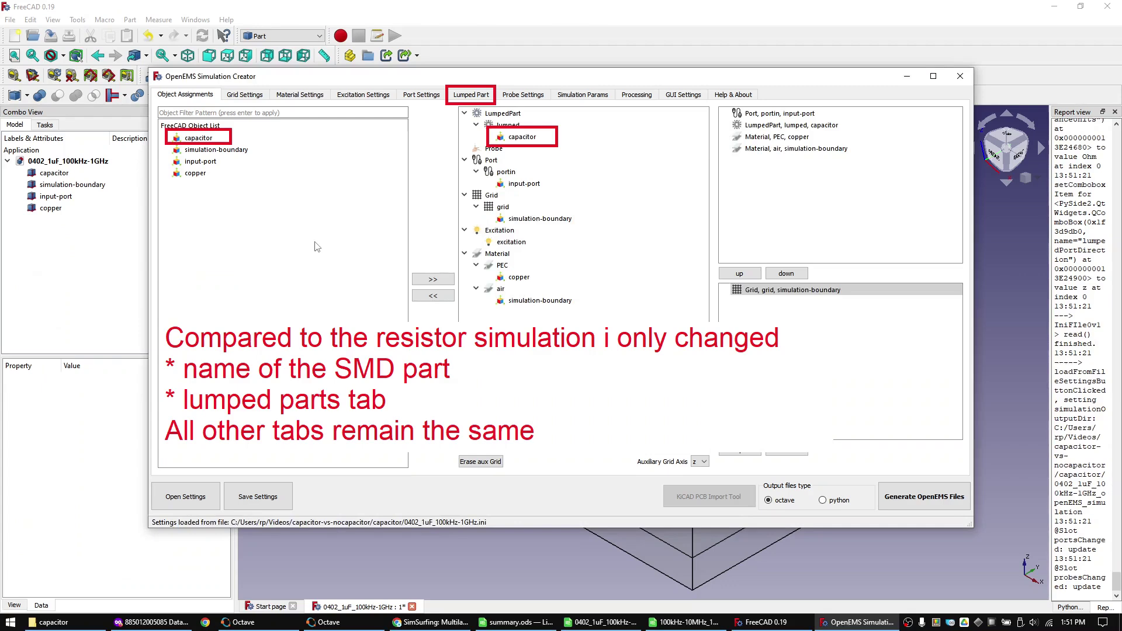
click(471, 94)
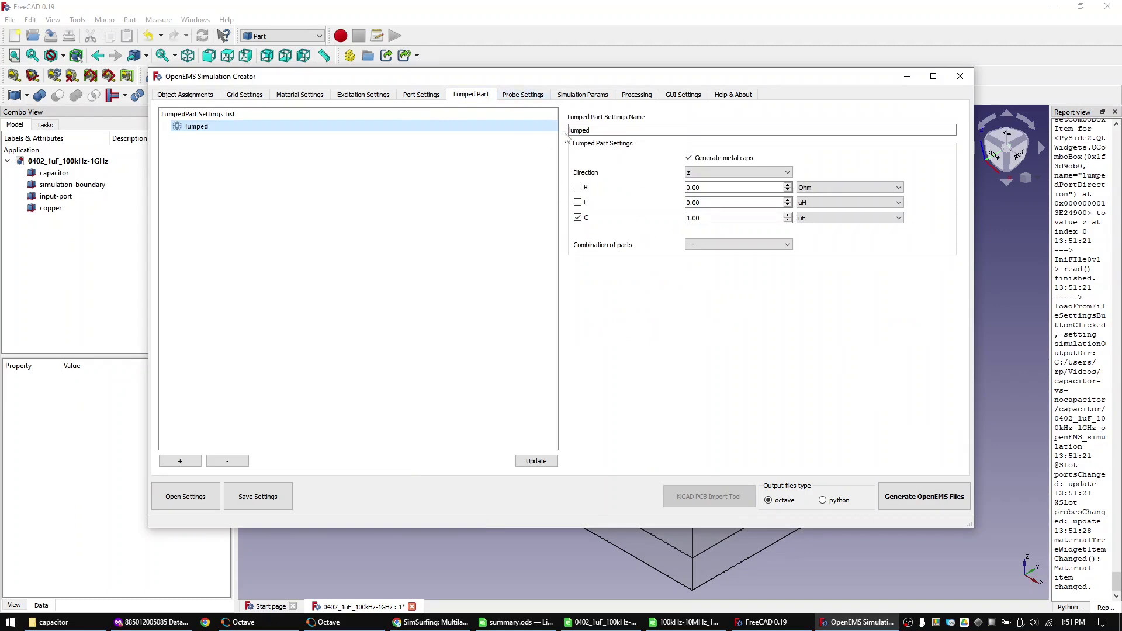
Write the 0402_1uF_100kHz-1GHz_openEMS.m simulation script and generate the S11 script
click(641, 96)
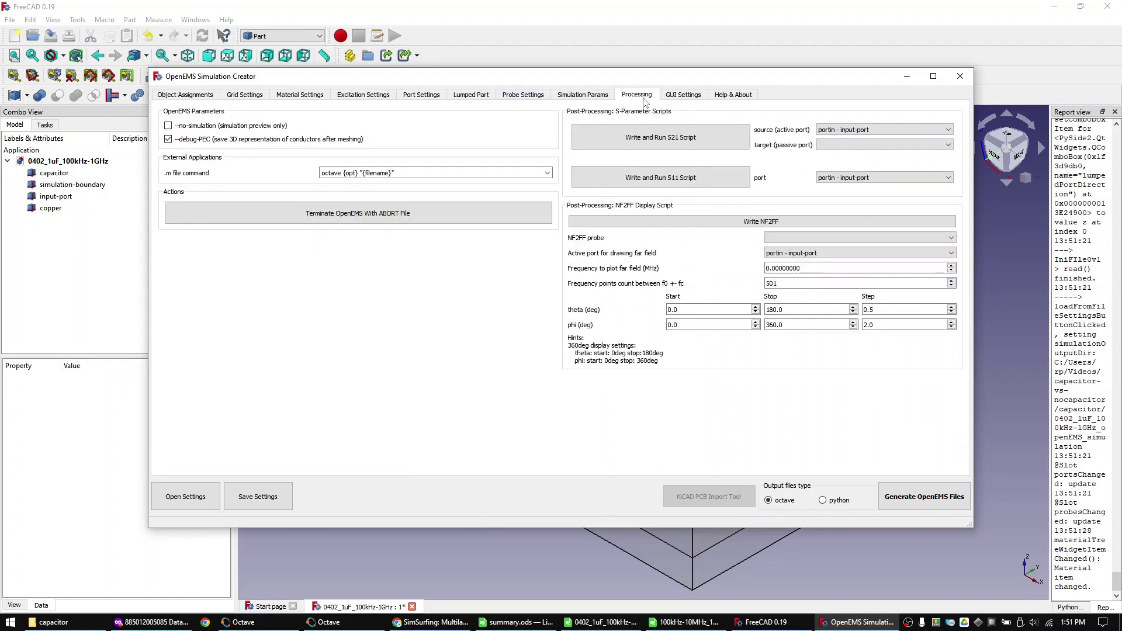
click(899, 501)
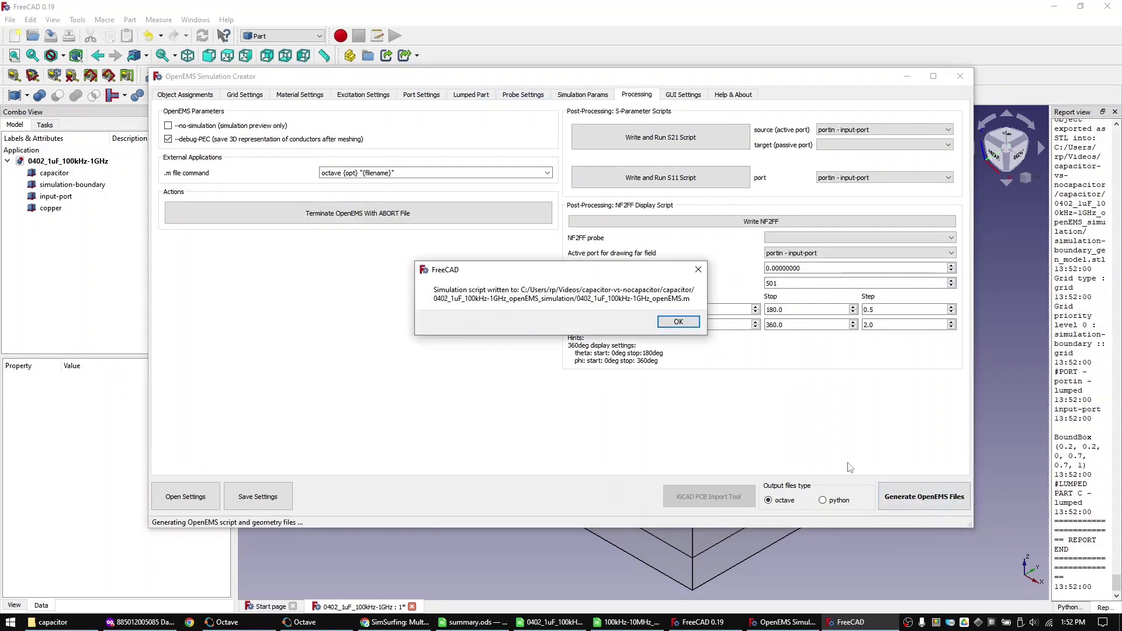
click(677, 322)
click(660, 177)
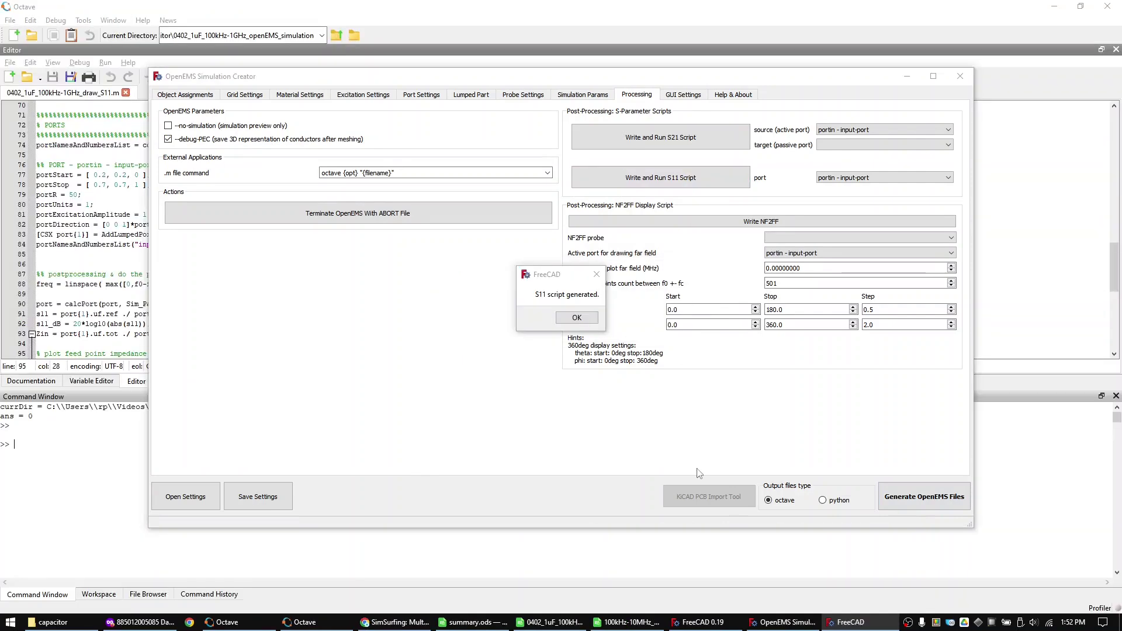
click(583, 321)
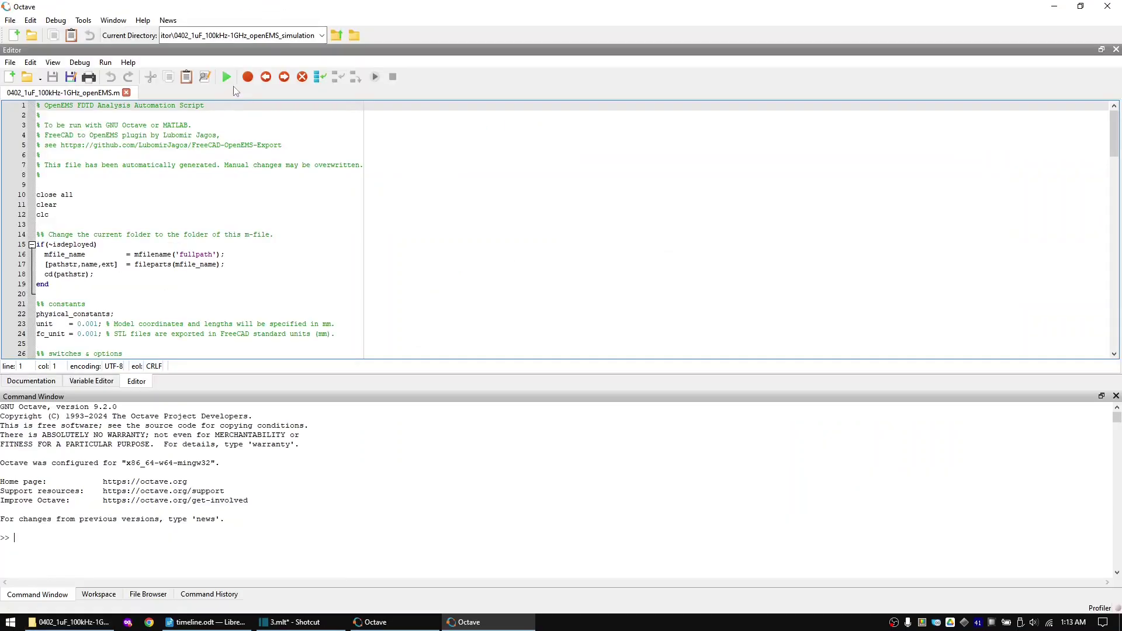
Run the capacitor simulation, answering yes to clear old output, then plot and close the S11 figures
click(230, 79)
text(yes)
key(Return)
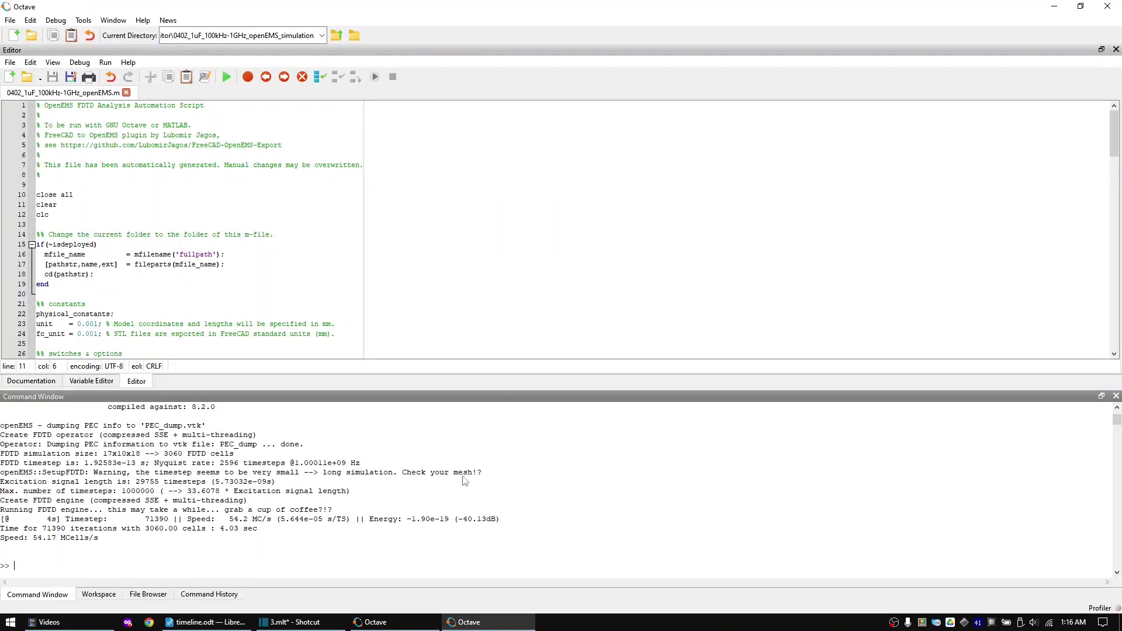
click(374, 621)
click(226, 81)
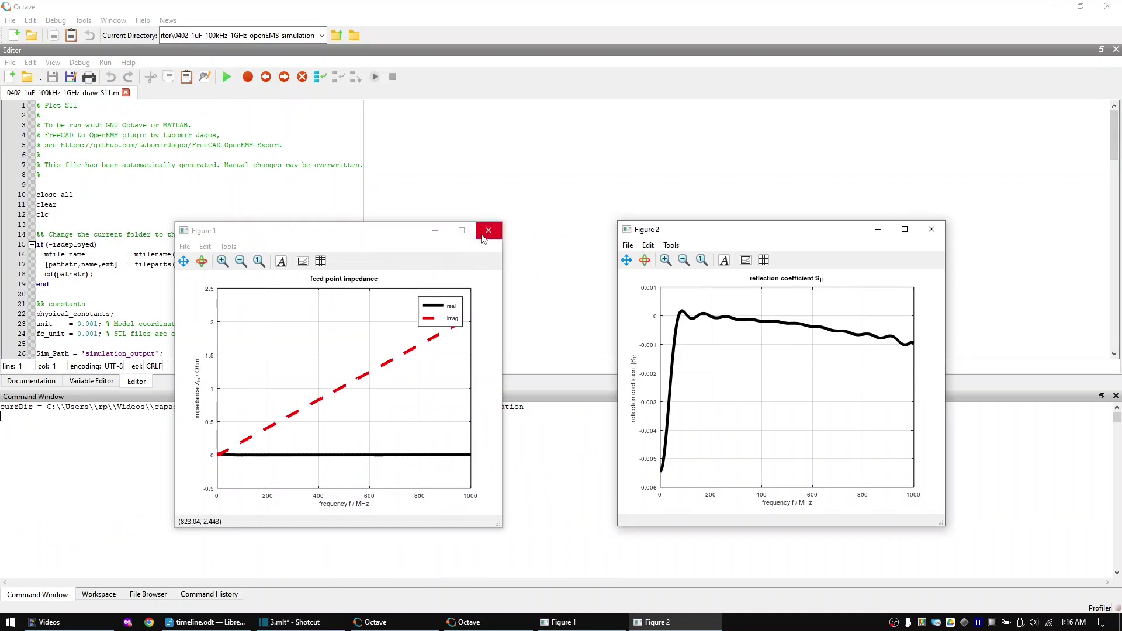
click(488, 230)
click(931, 229)
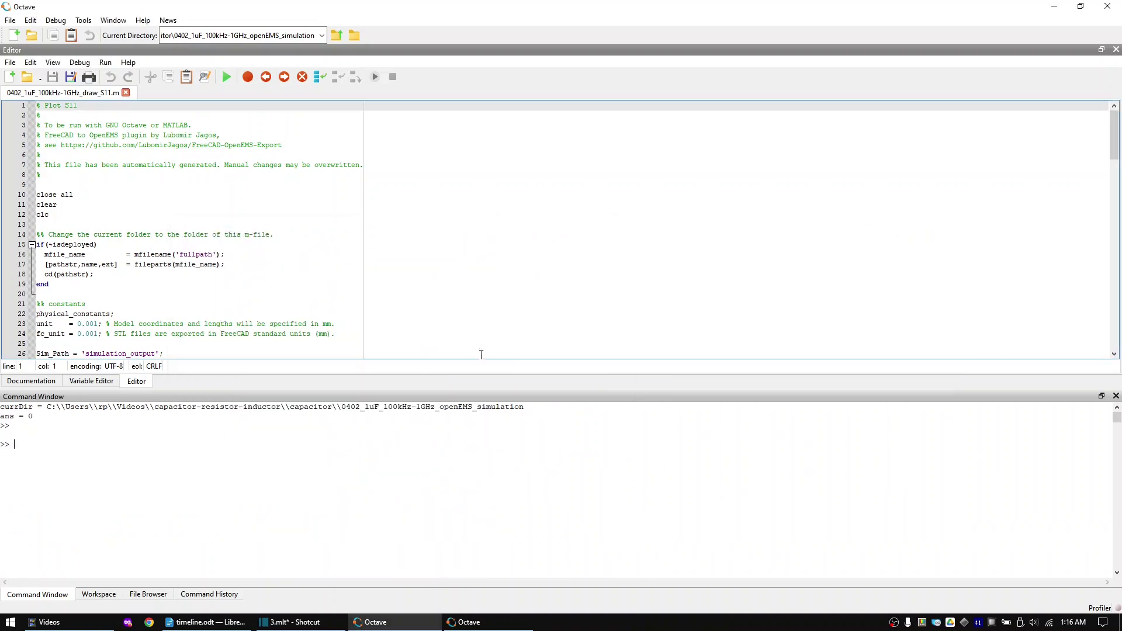
Open openEMS_simulation_s11_dB.csv in LibreOffice Calc with the default text import settings
click(88, 622)
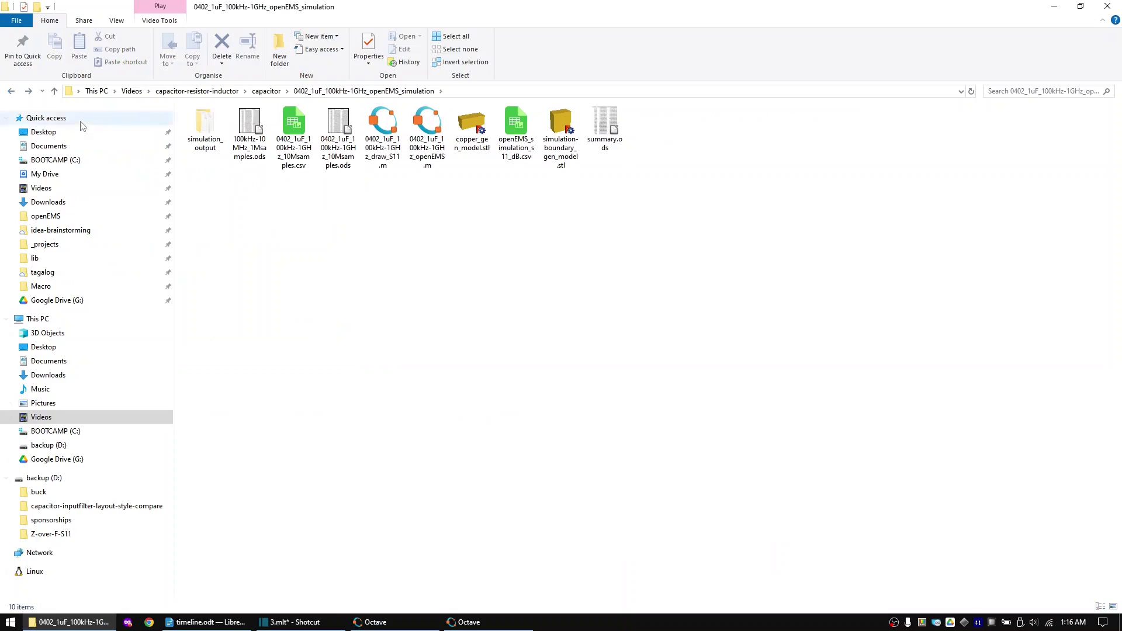
click(528, 153)
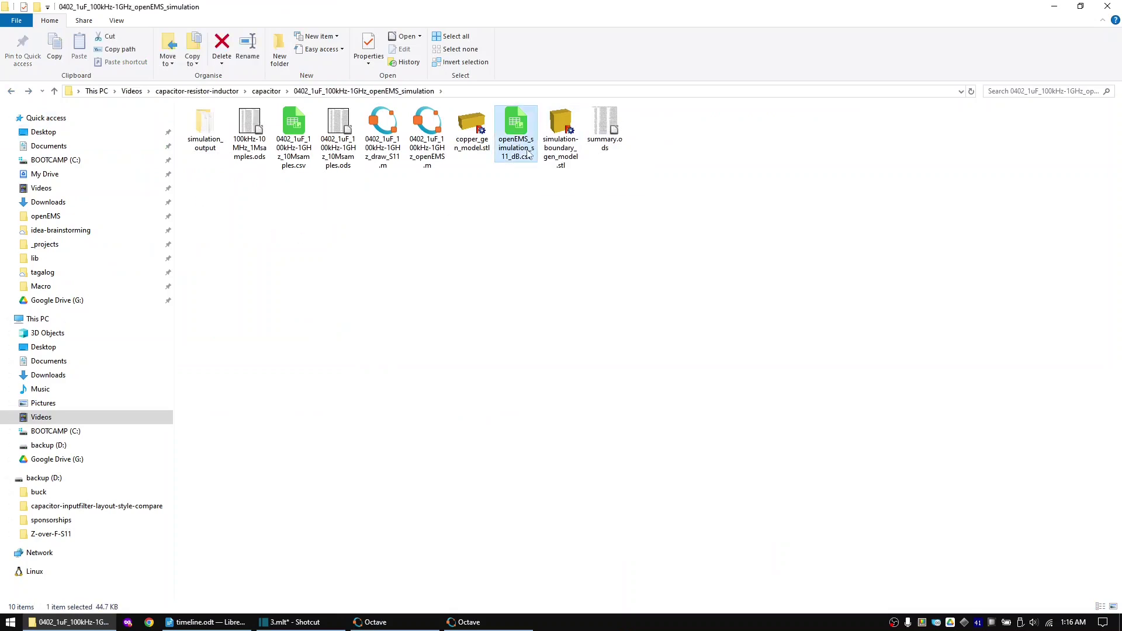
double_click(528, 153)
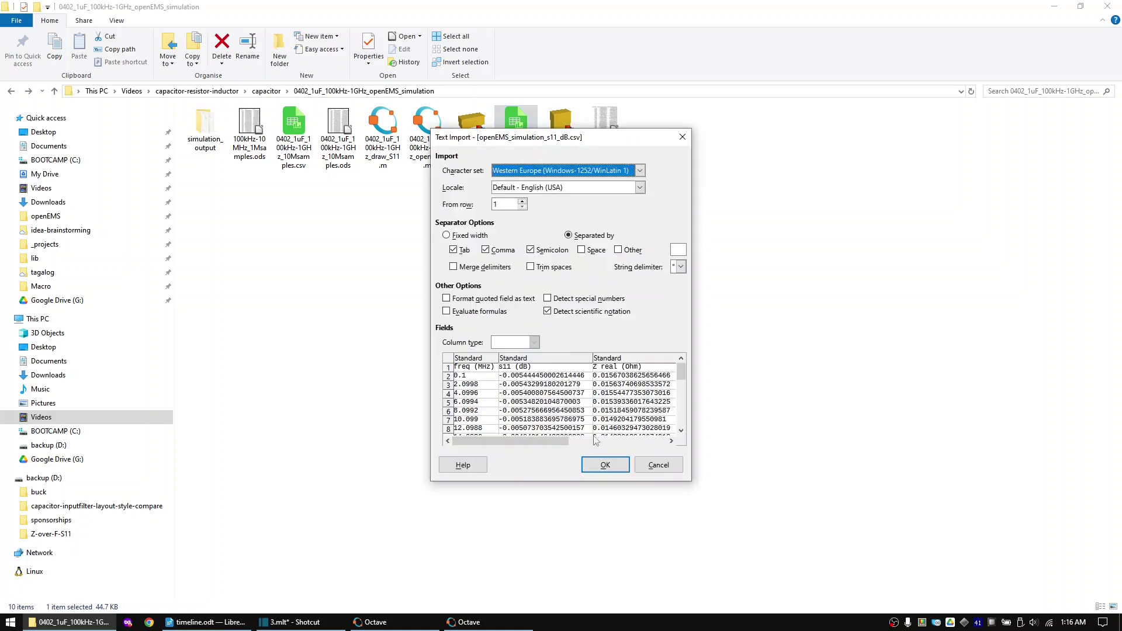
click(599, 463)
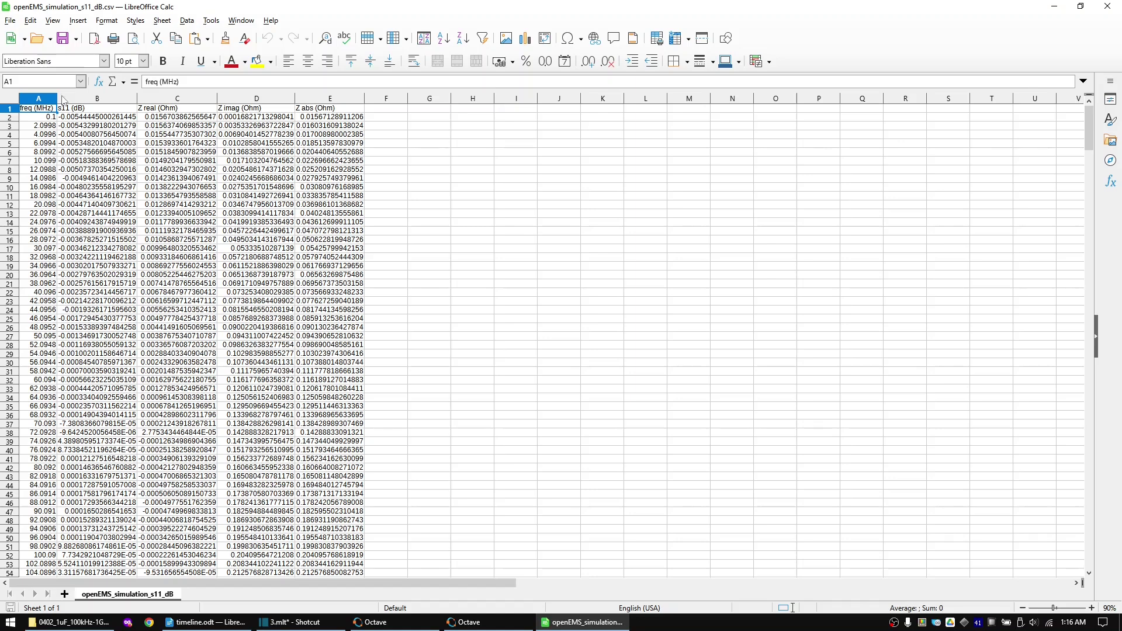
Create an X-Y scatter lines-only chart of freq (MHz) column A against Z abs column E
click(36, 98)
ctrl+click(344, 98)
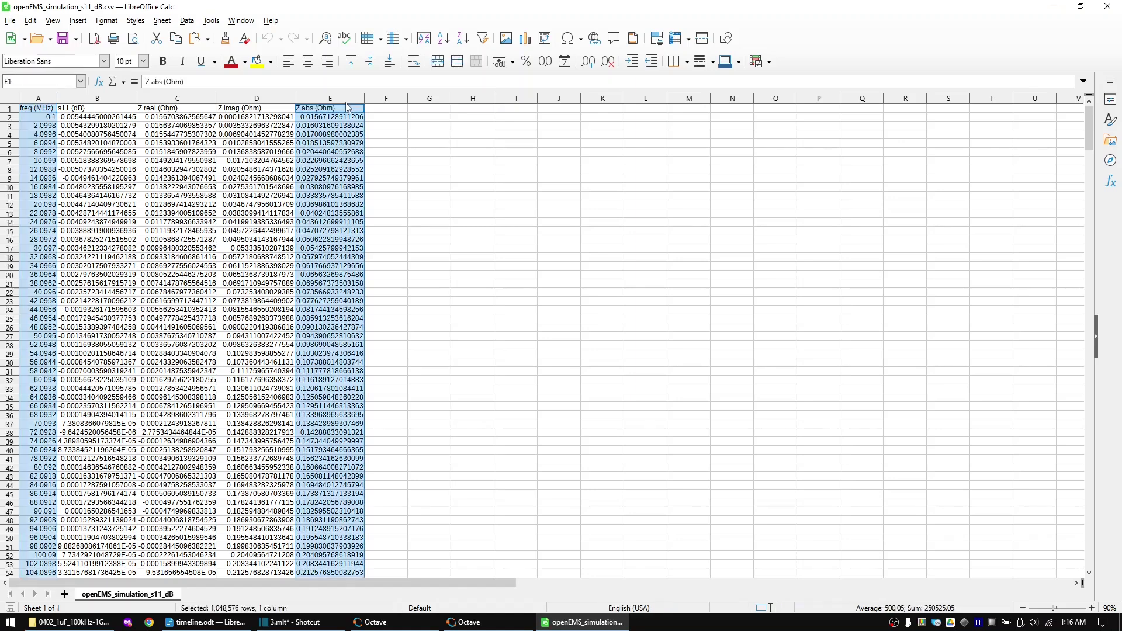
click(525, 42)
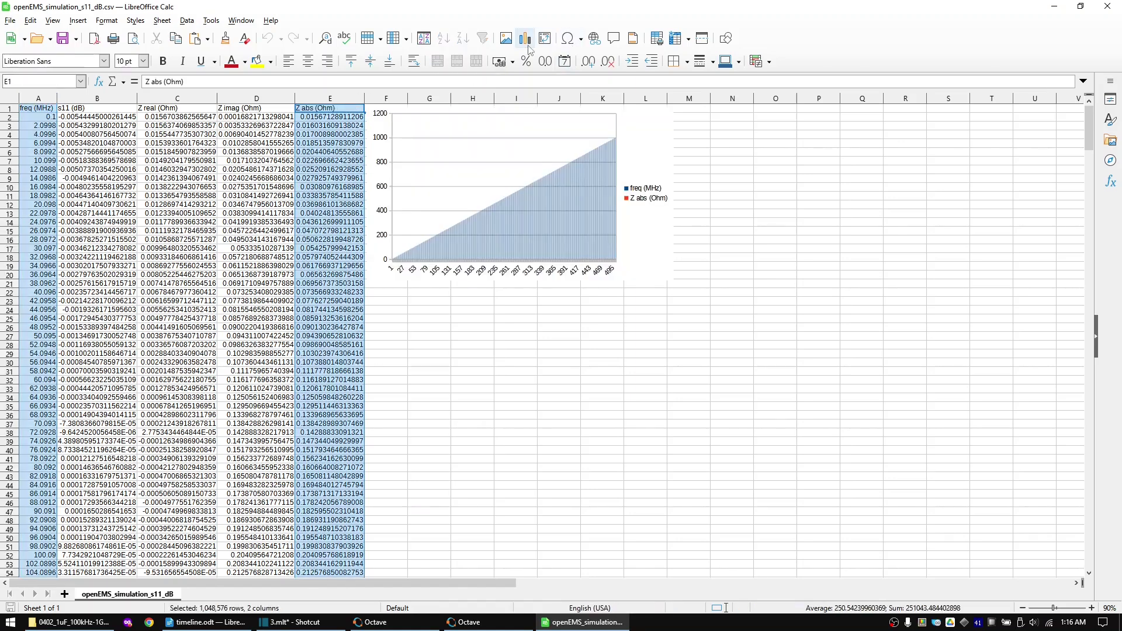
key(Down)
key(Down)
key(Down)
key(Down)
key(Down)
key(Right)
key(Right)
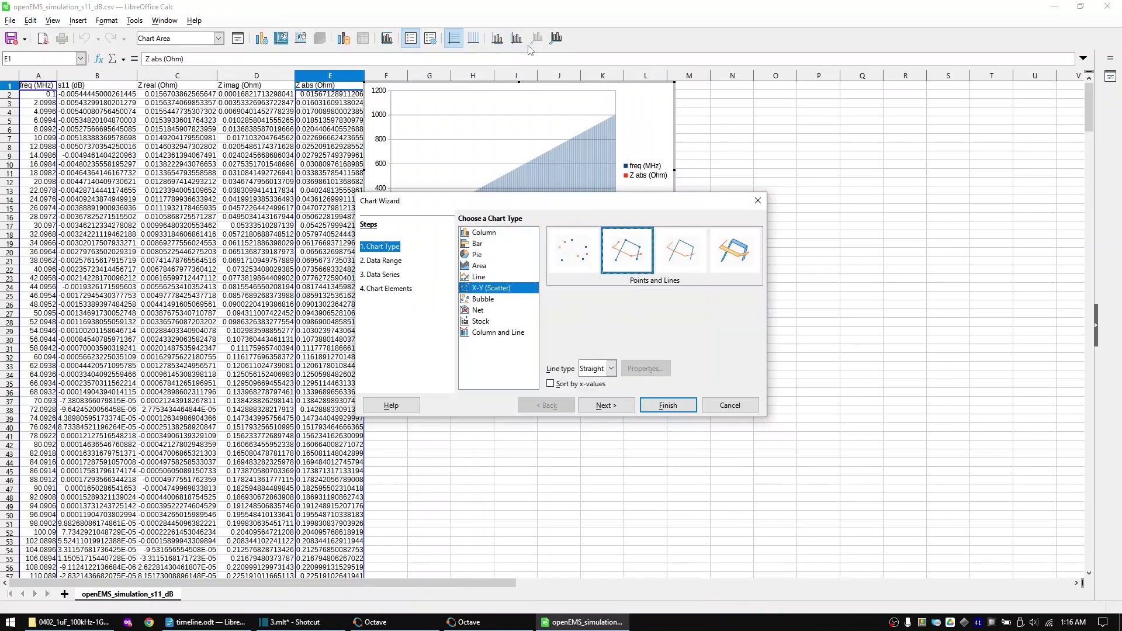
click(671, 406)
Set both the x-axis and y-axis of the chart to logarithmic scale
click(456, 257)
double_click(455, 259)
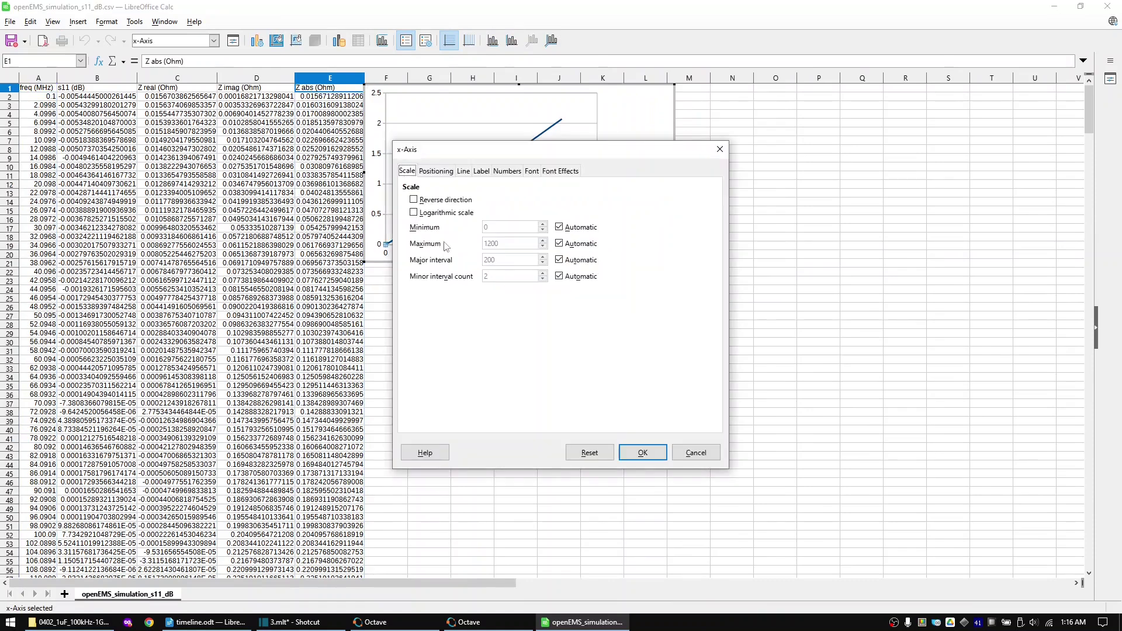
click(640, 456)
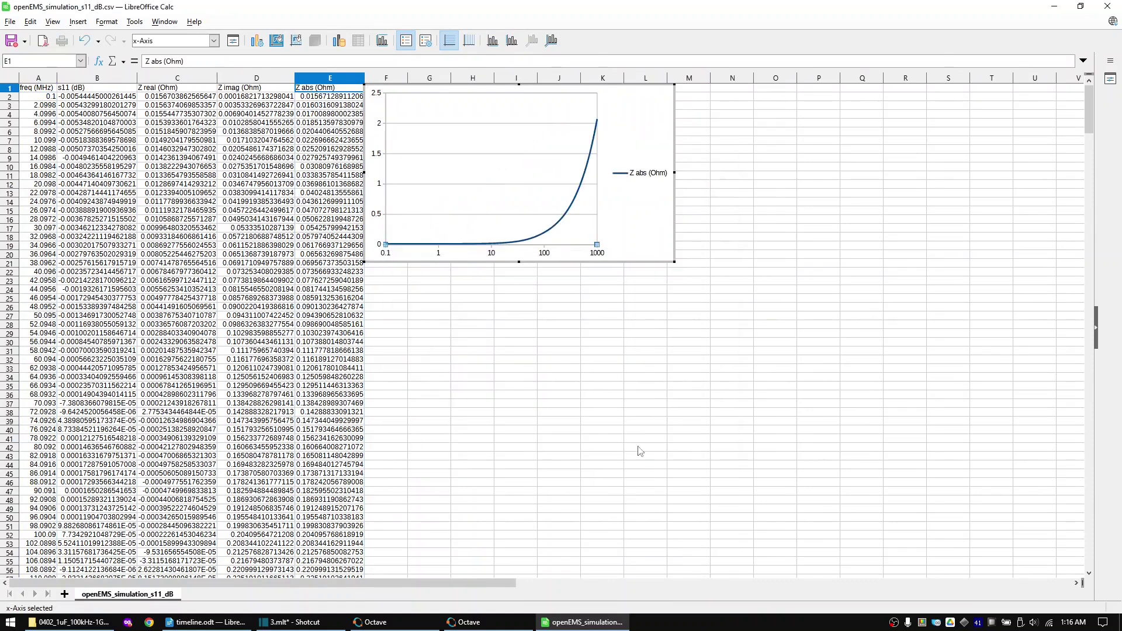
click(379, 156)
double_click(379, 155)
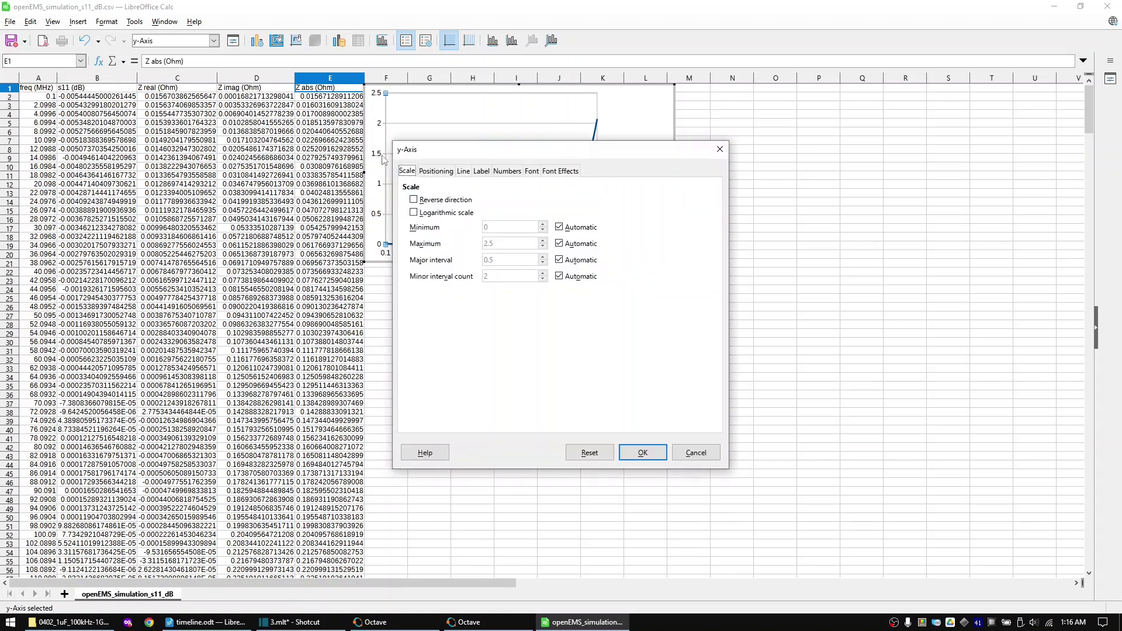
click(457, 213)
click(643, 453)
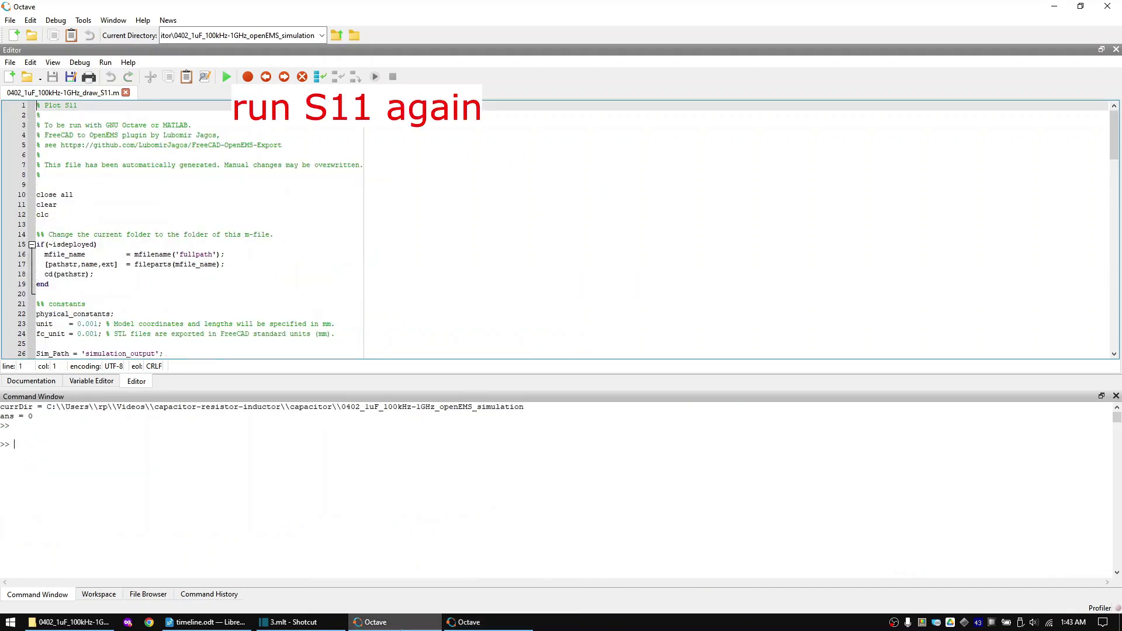
Rerun draw_S11.m in Octave and close the reflection coefficient and feed point impedance figures
click(227, 79)
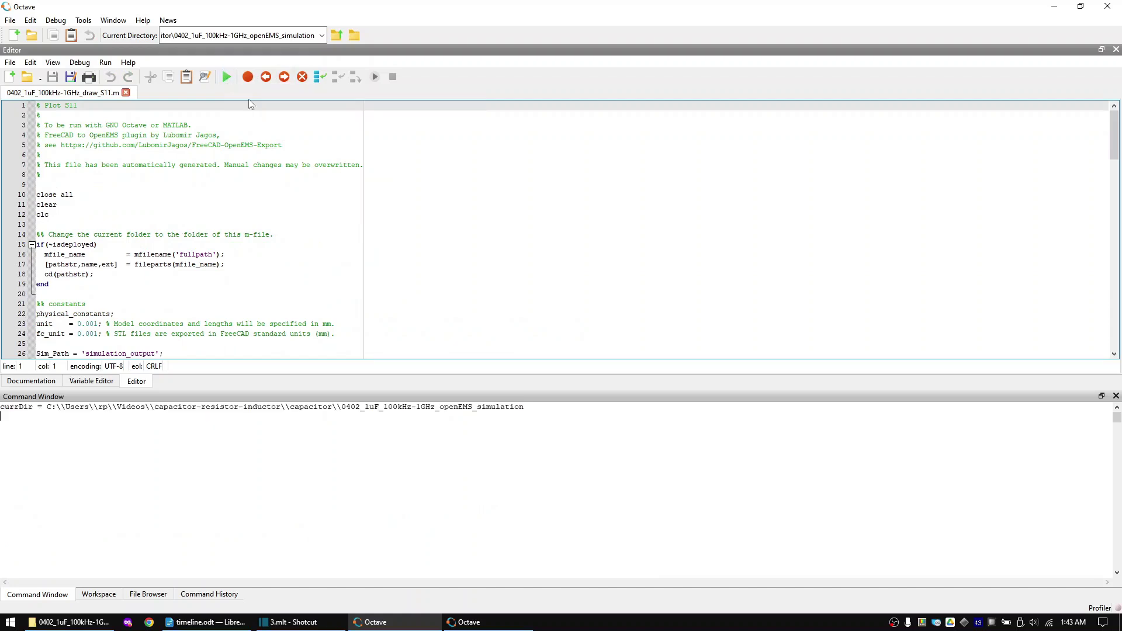
click(836, 232)
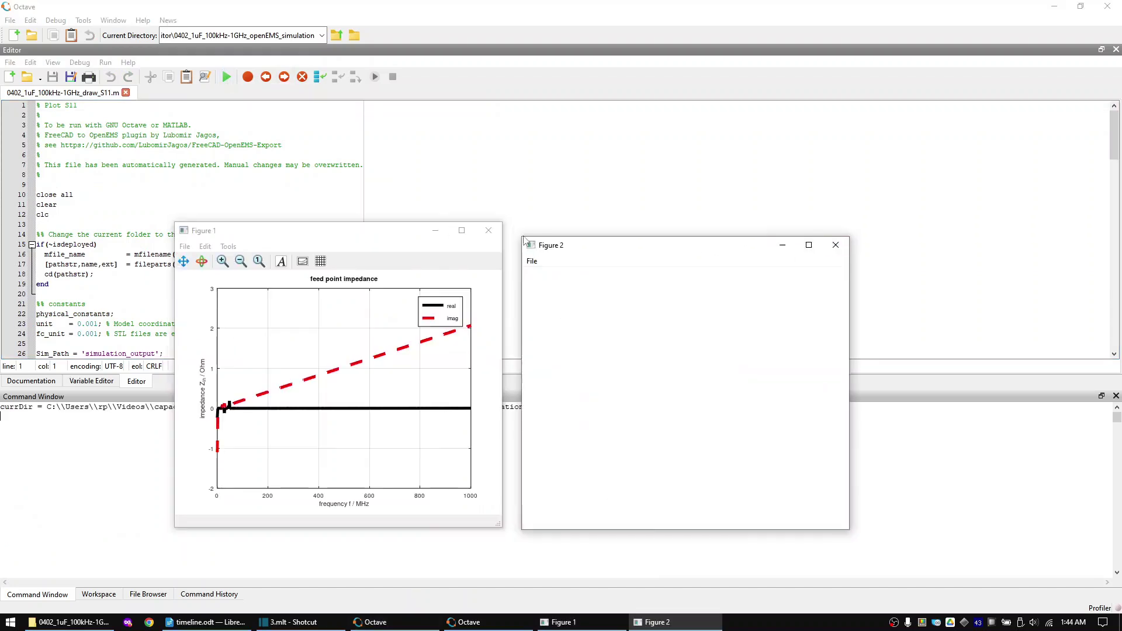
click(489, 230)
Reopen the regenerated openEMS_simulation_s11_dB.csv in LibreOffice Calc, accepting the text import settings
key(alt+Tab)
double_click(383, 152)
click(602, 465)
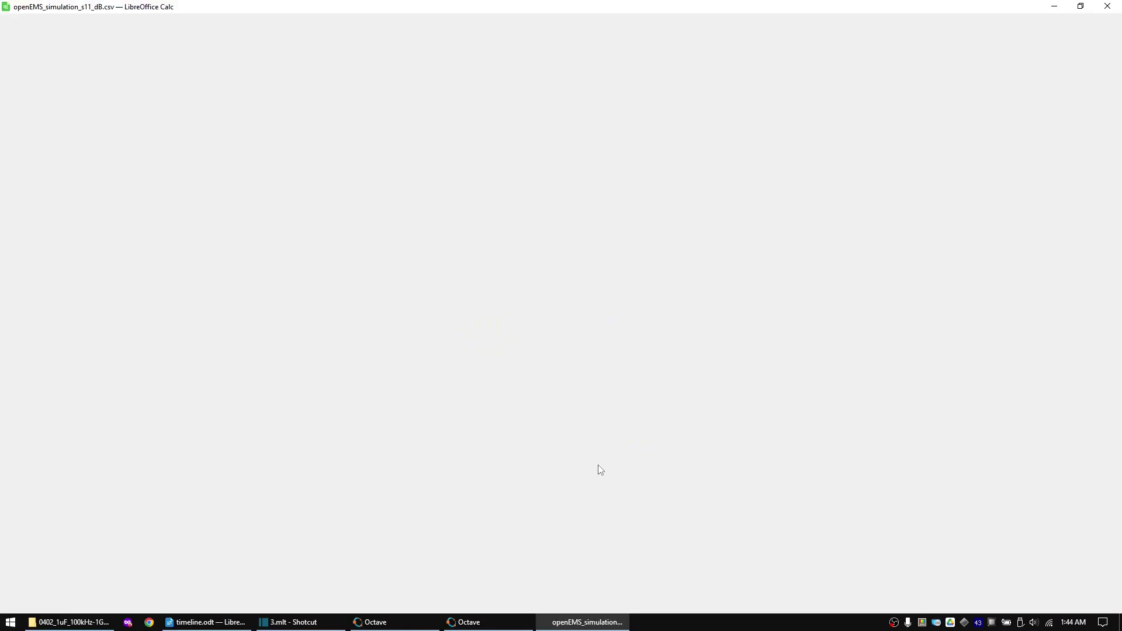
Create an X-Y scatter lines-only chart of freq (MHz) column A against Z abs (Ohm) column E
click(52, 100)
ctrl+click(326, 98)
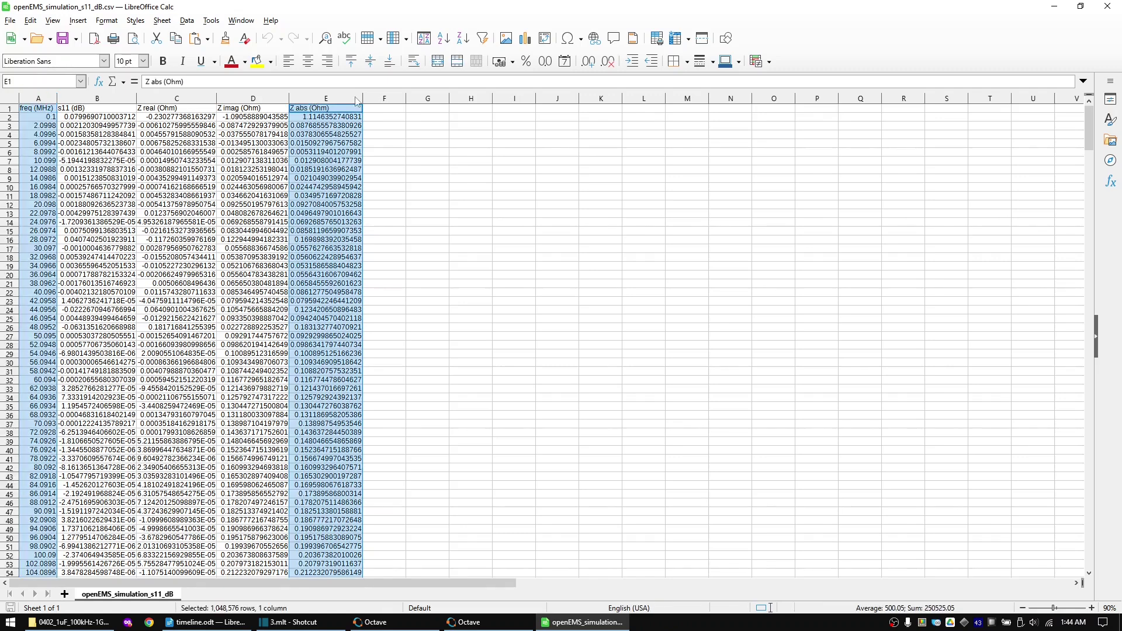
click(525, 38)
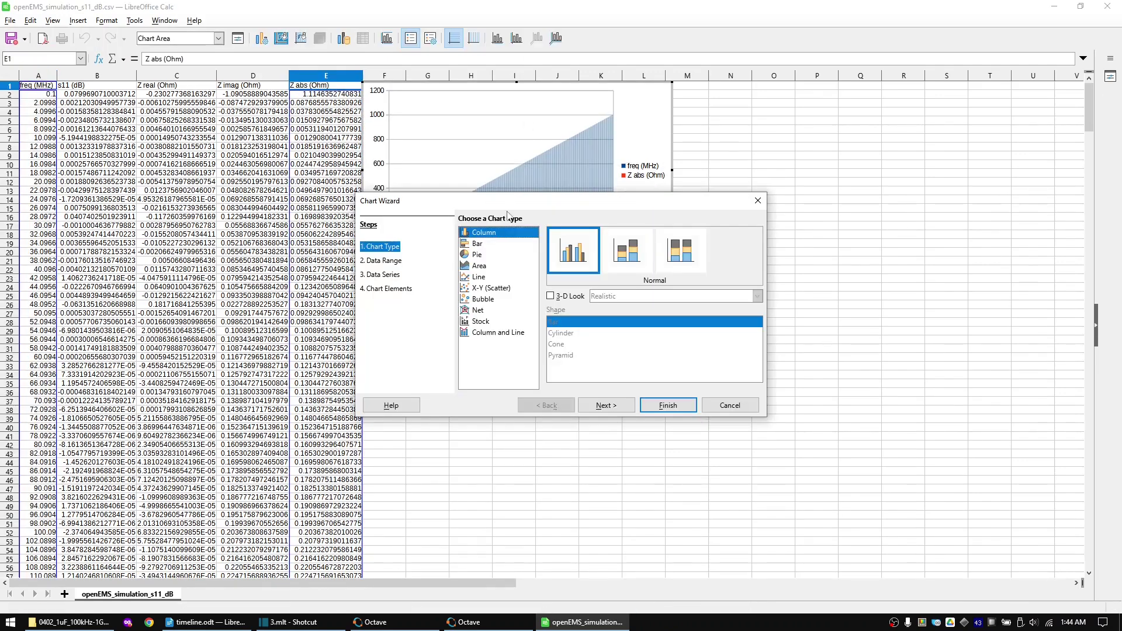
click(491, 287)
click(680, 250)
click(671, 406)
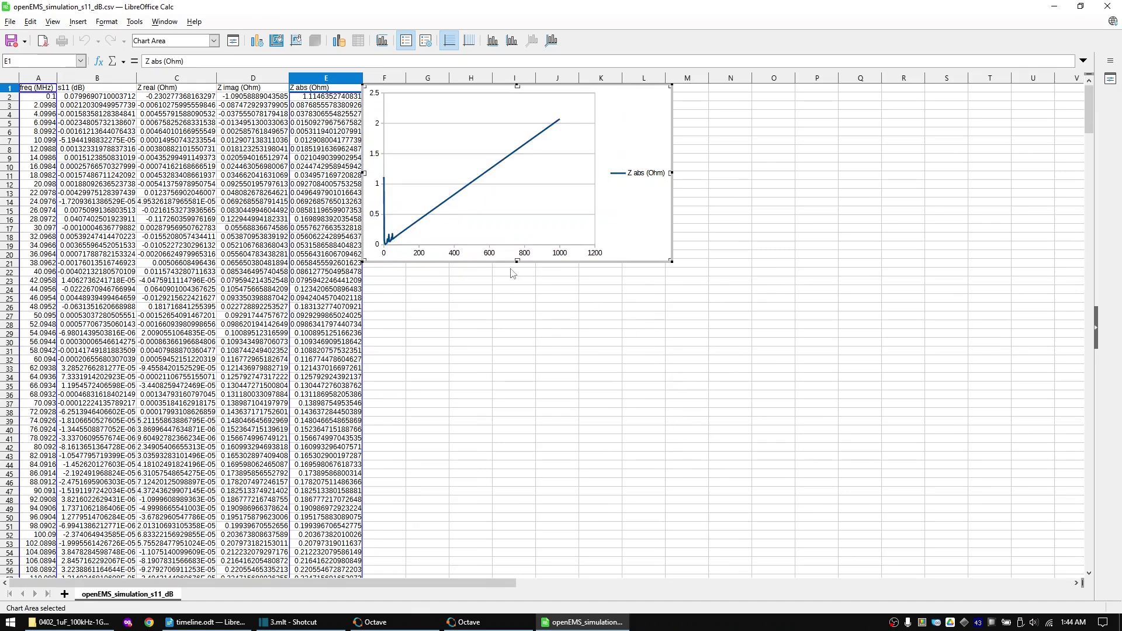
Set both the x-axis and y-axis of the chart to logarithmic scale
double_click(455, 255)
click(445, 213)
click(642, 453)
double_click(380, 187)
click(446, 212)
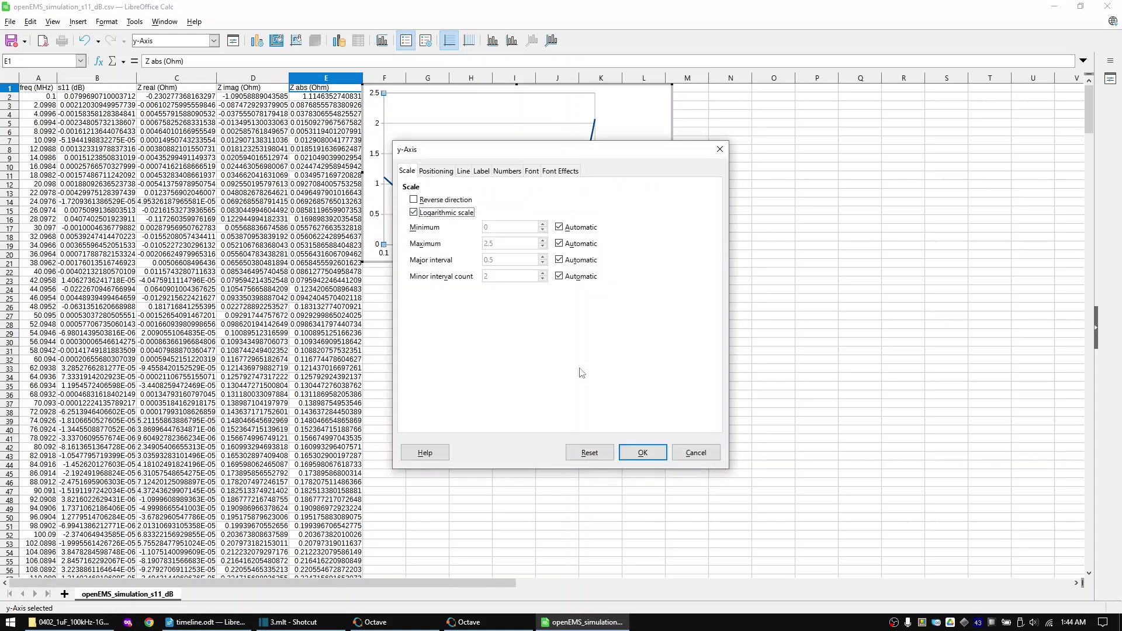
click(638, 453)
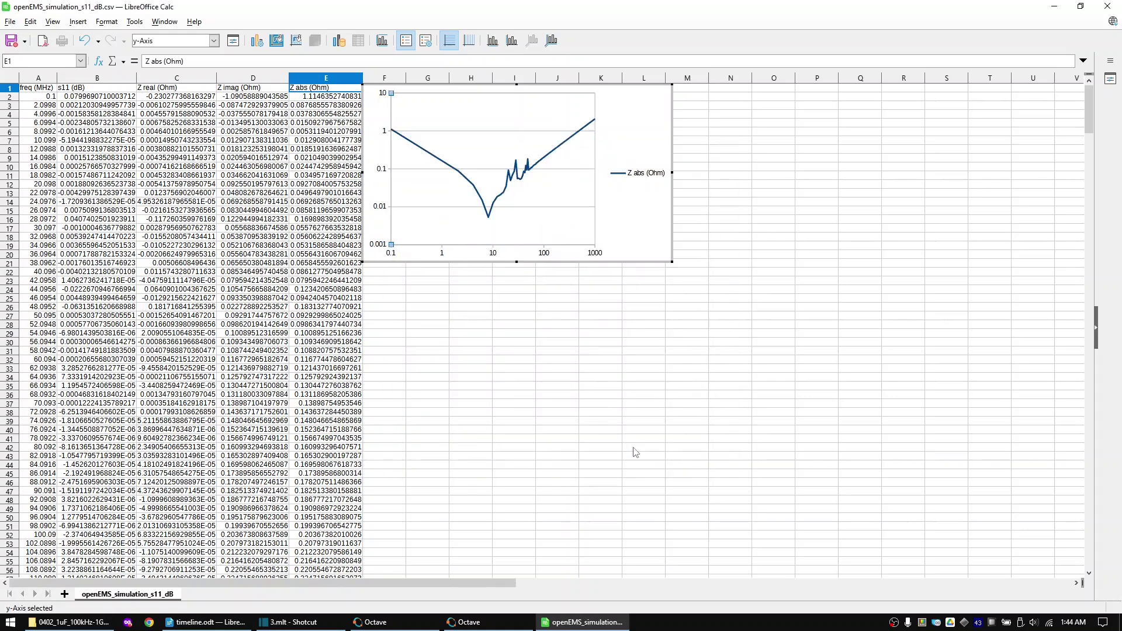